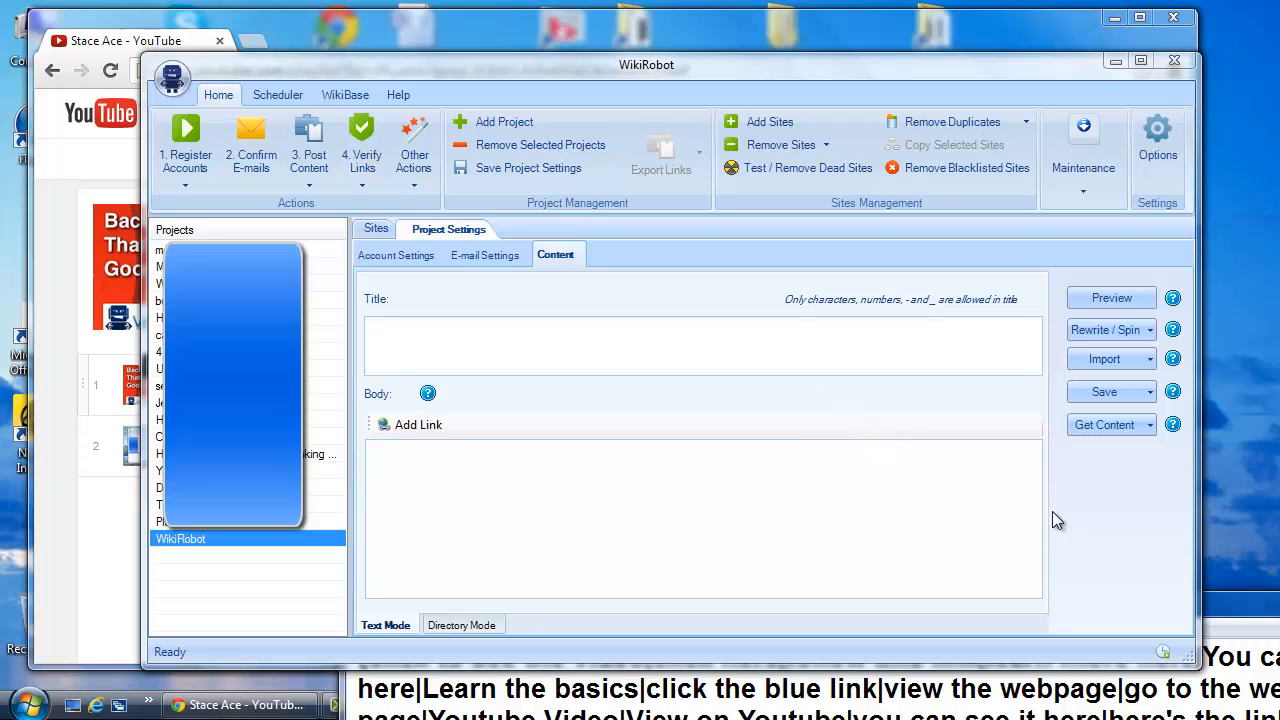
Try to scrape article content for the keyword "wikirobot".
left_click(1148, 426)
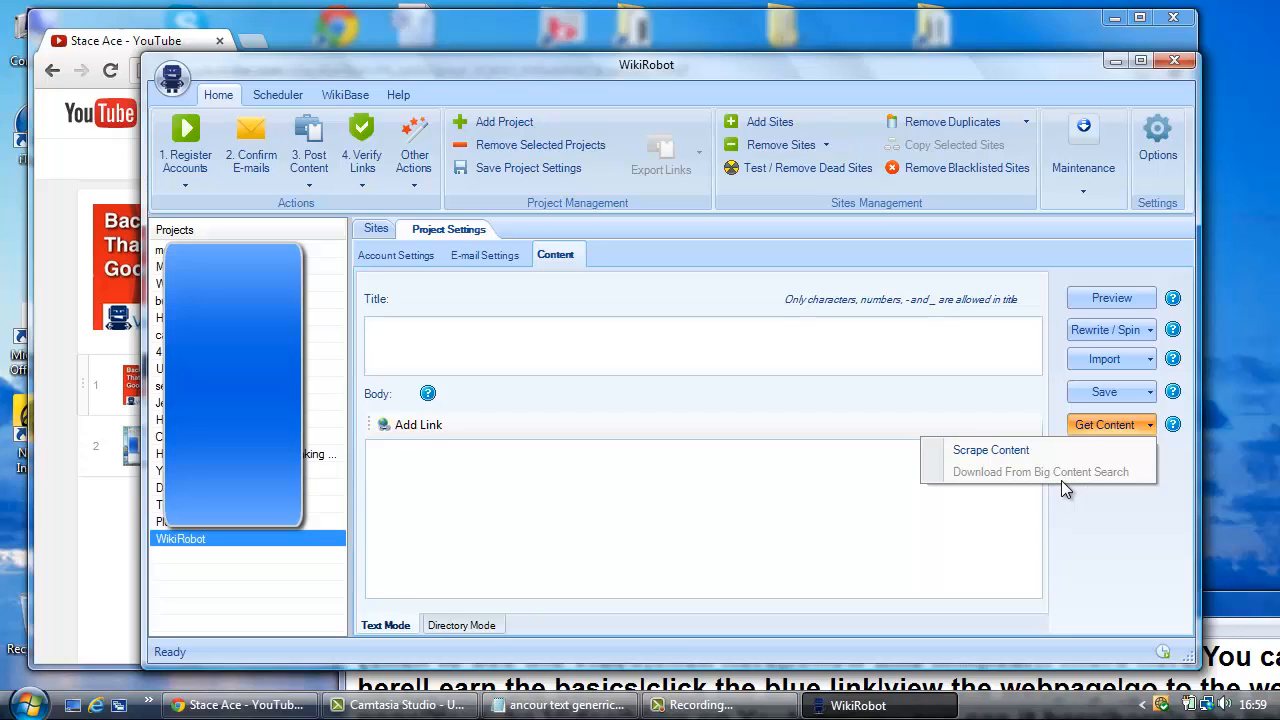
left_click(968, 451)
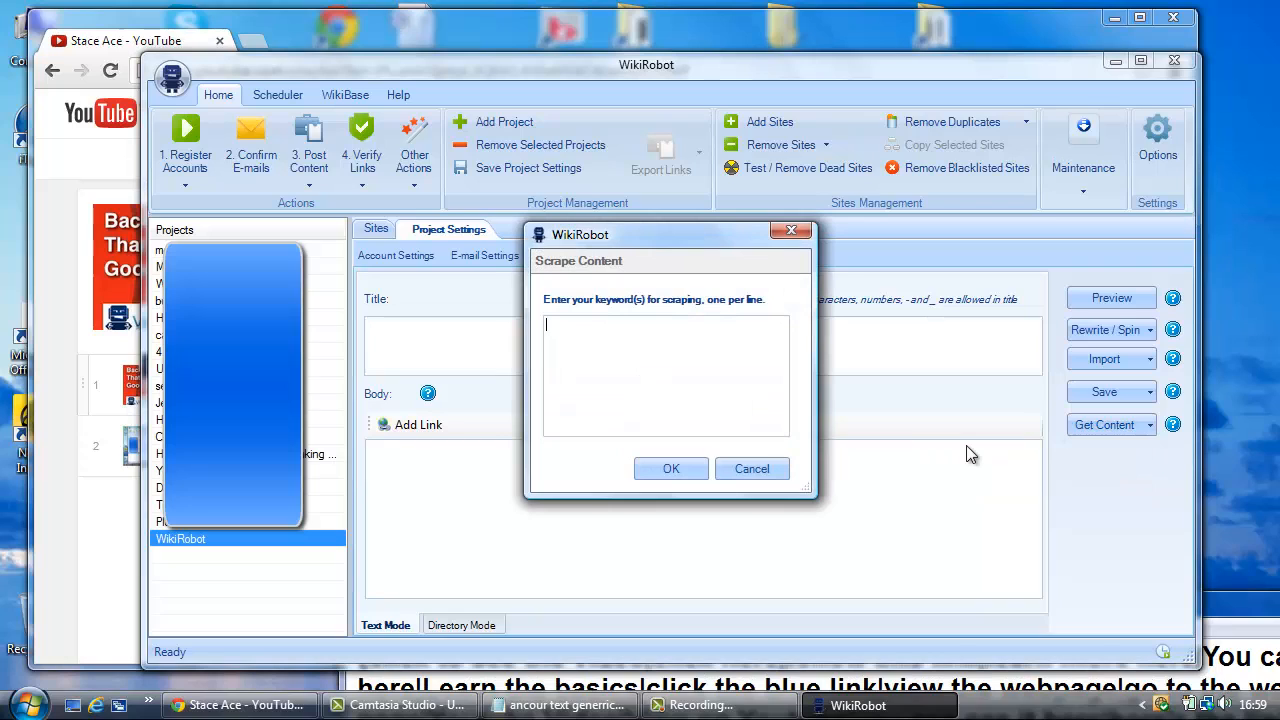
type("wikirobot")
left_click(665, 469)
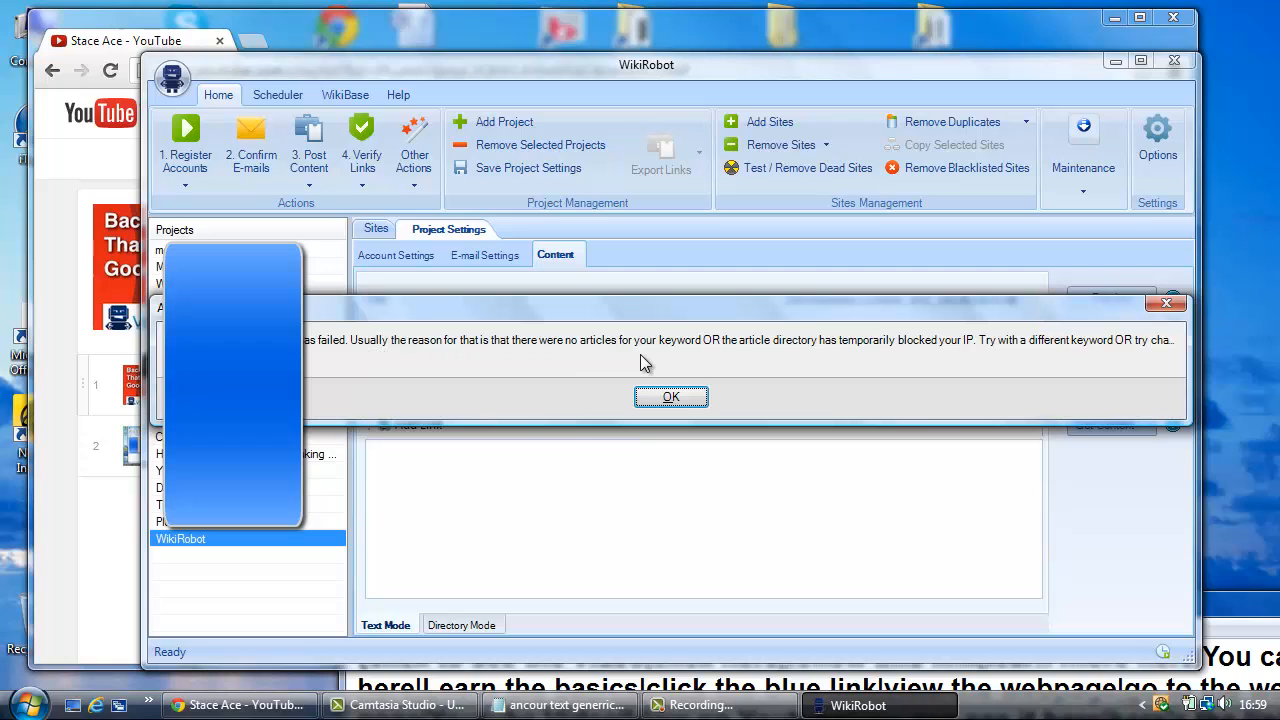
left_click(670, 398)
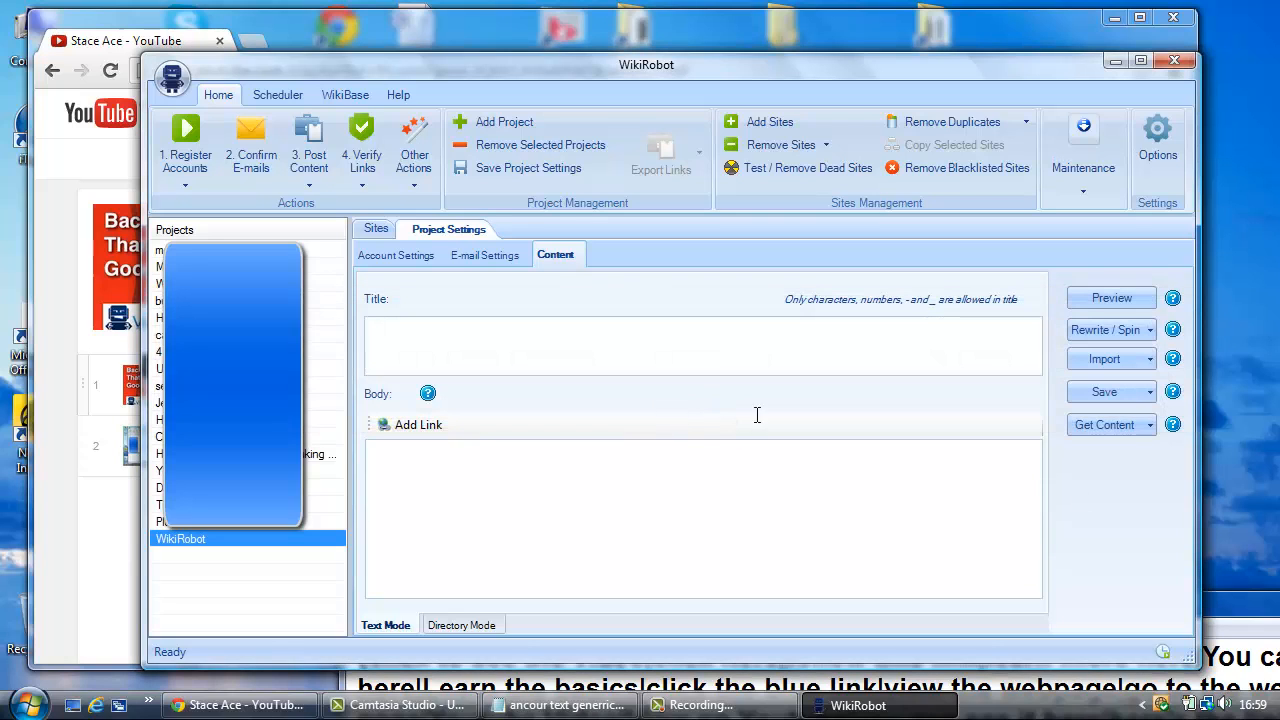
Scrape article content for the project using the keyword "backlink software".
left_click(1113, 423)
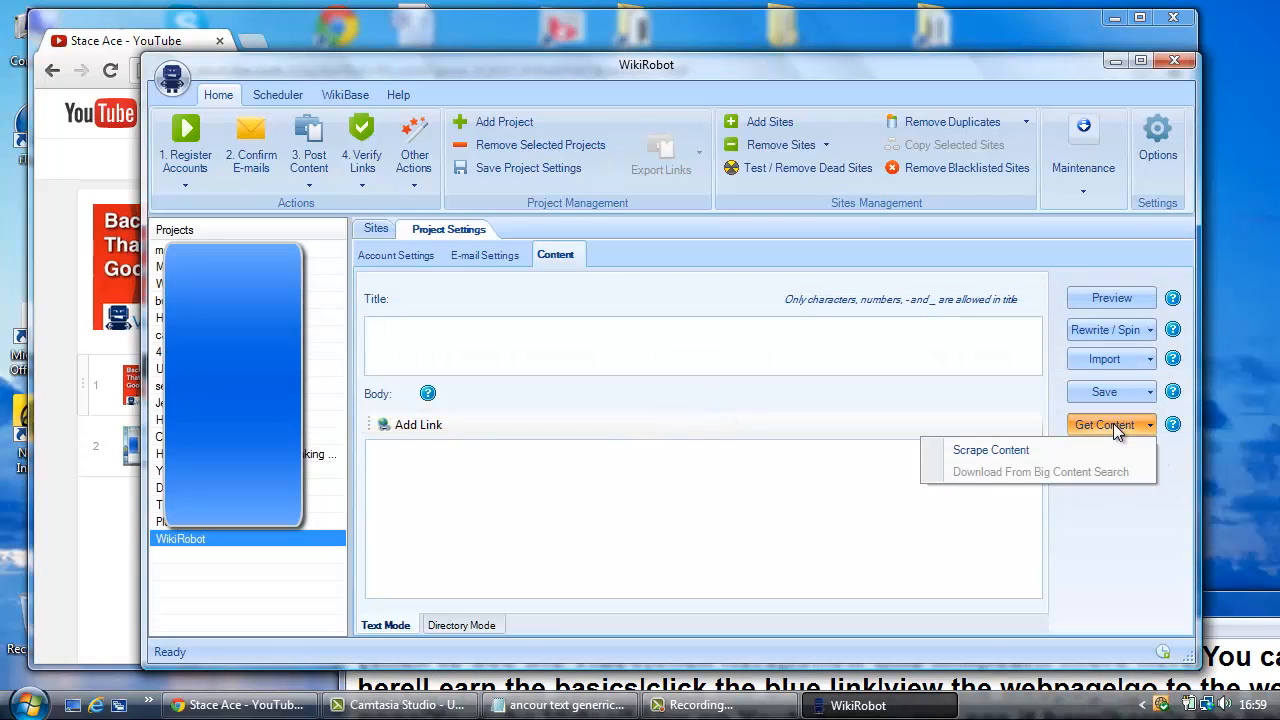
left_click(1015, 450)
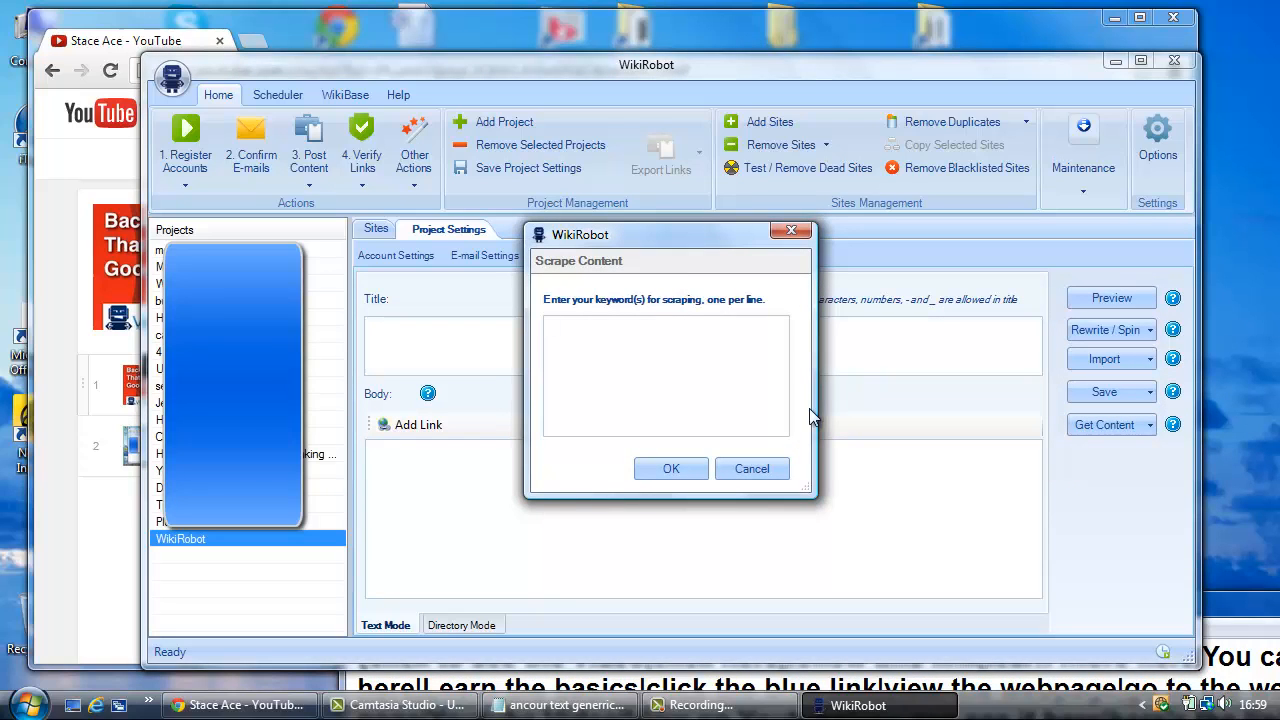
type("backlink software")
left_click(666, 469)
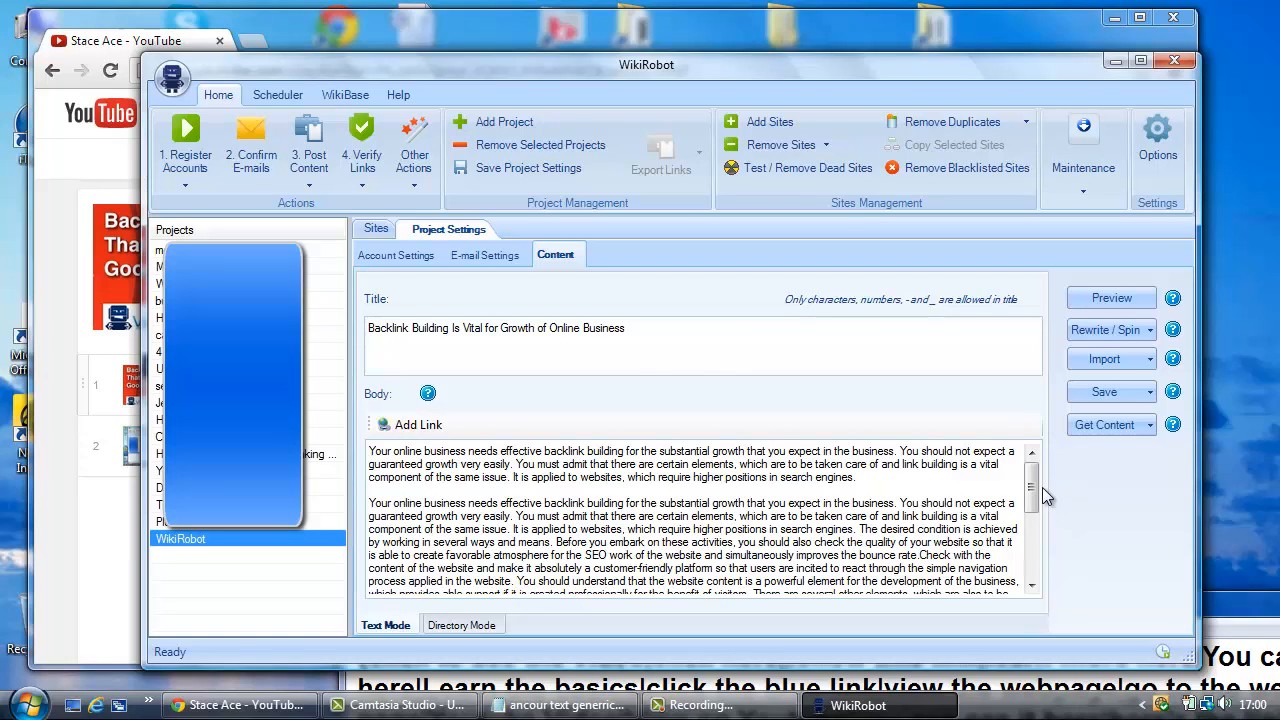
Split the article body into new paragraphs before "Before you embark on these activities" and "There are several other elements", separated by blank lines.
left_click_drag(1032, 488, 1033, 460)
left_click_drag(1034, 492, 1034, 512)
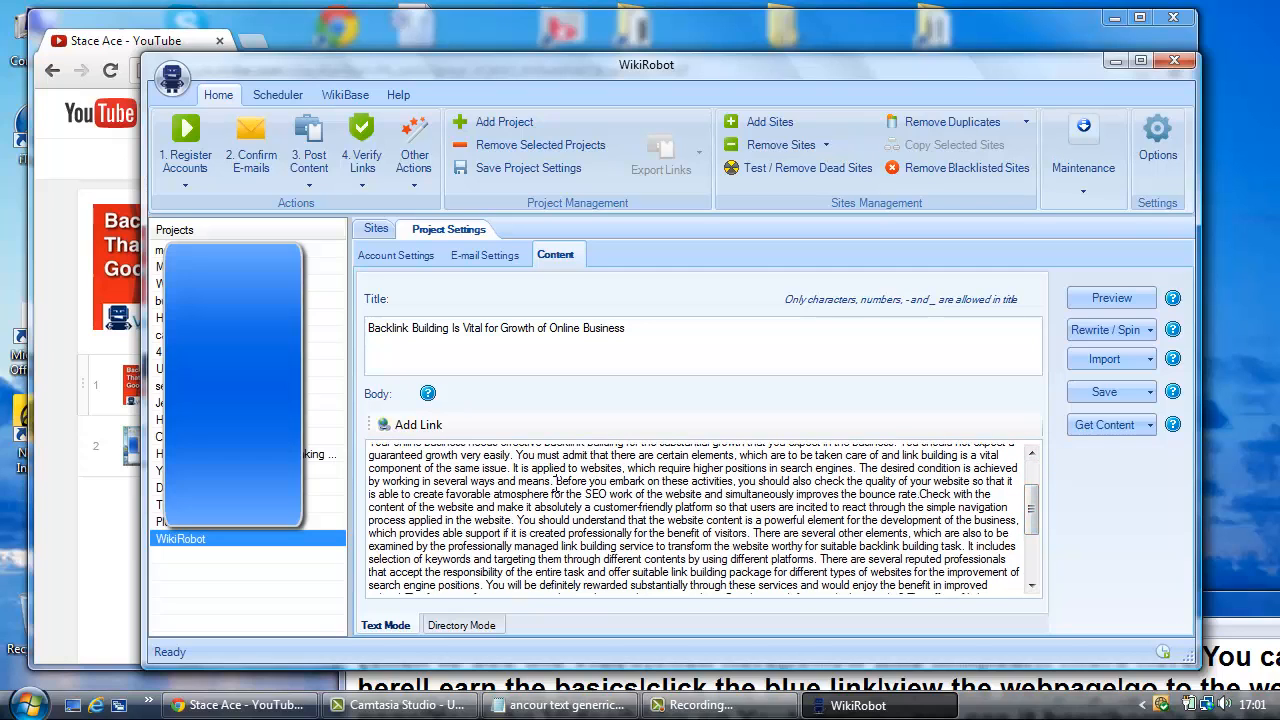
left_click(555, 481)
key("Return")
key("Return")
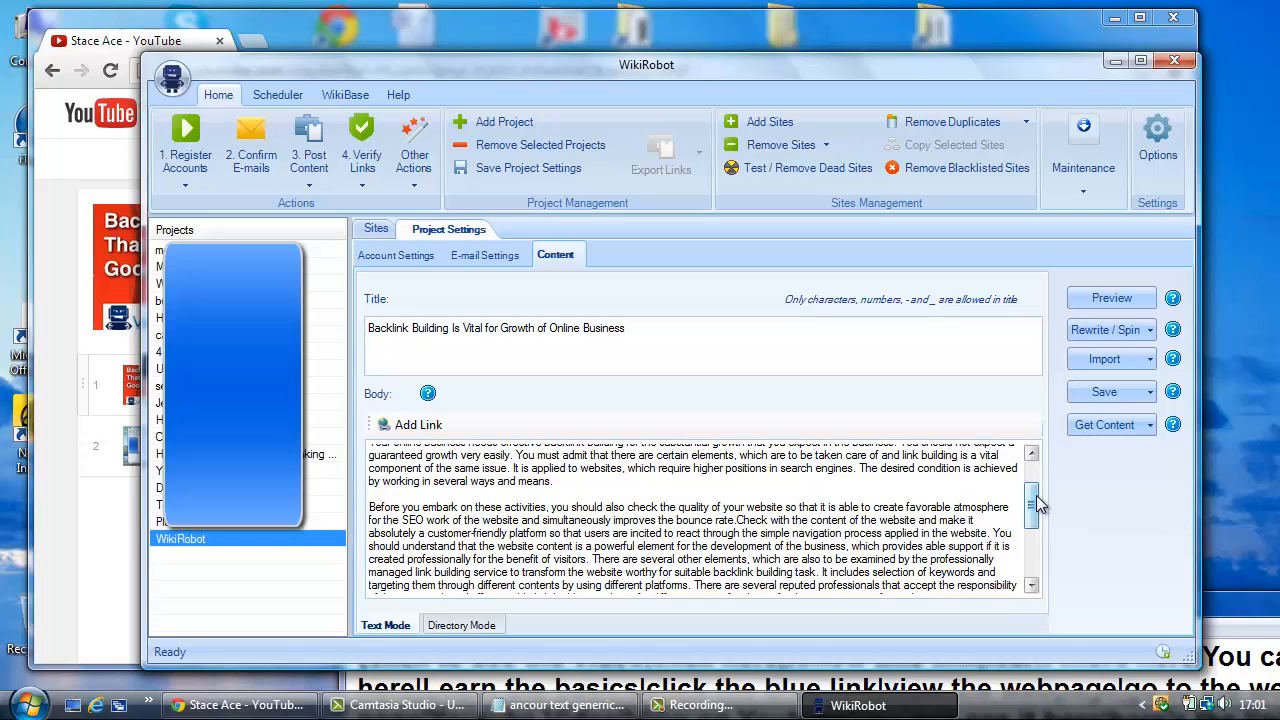
left_click_drag(1032, 500, 1031, 521)
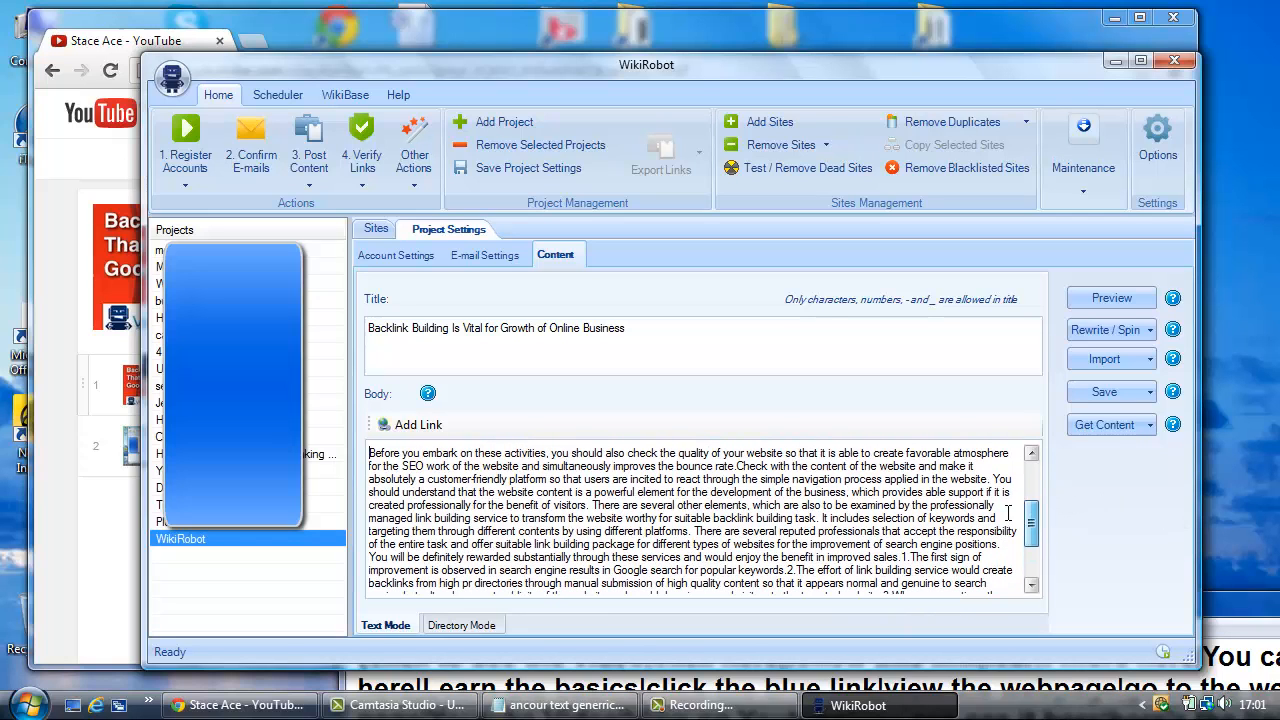
left_click(594, 505)
key("Return")
key("Return")
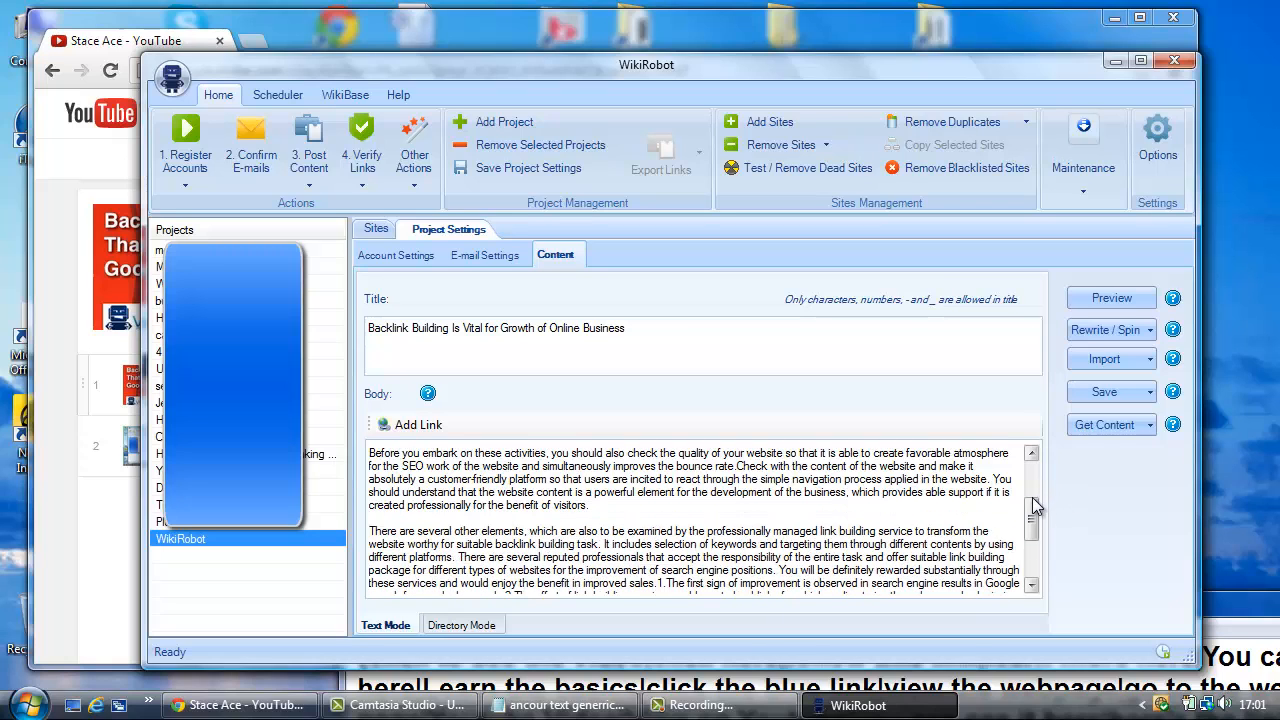
Add blank-line paragraph breaks before "You will be definitely rewarded substantially" and "Business enhances gradually" in the article body.
left_click_drag(1035, 507, 1029, 538)
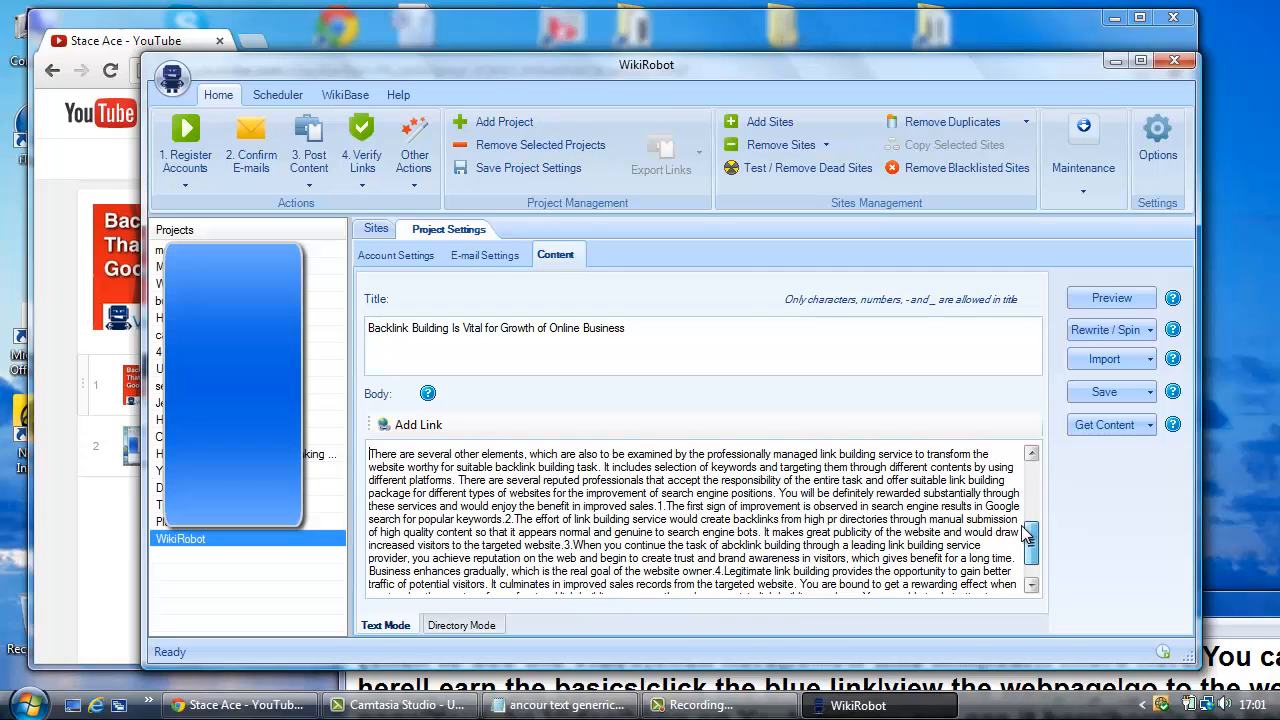
left_click(779, 492)
key("Return")
key("Return")
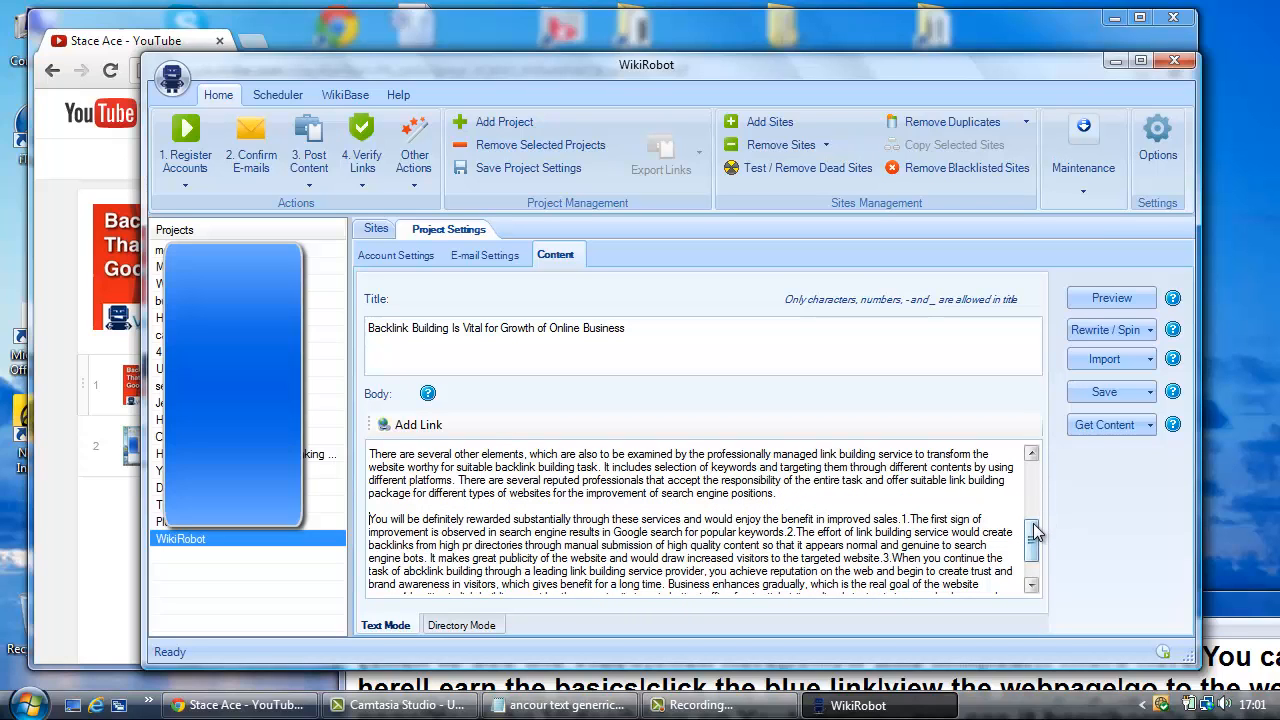
left_click_drag(1035, 532, 1035, 552)
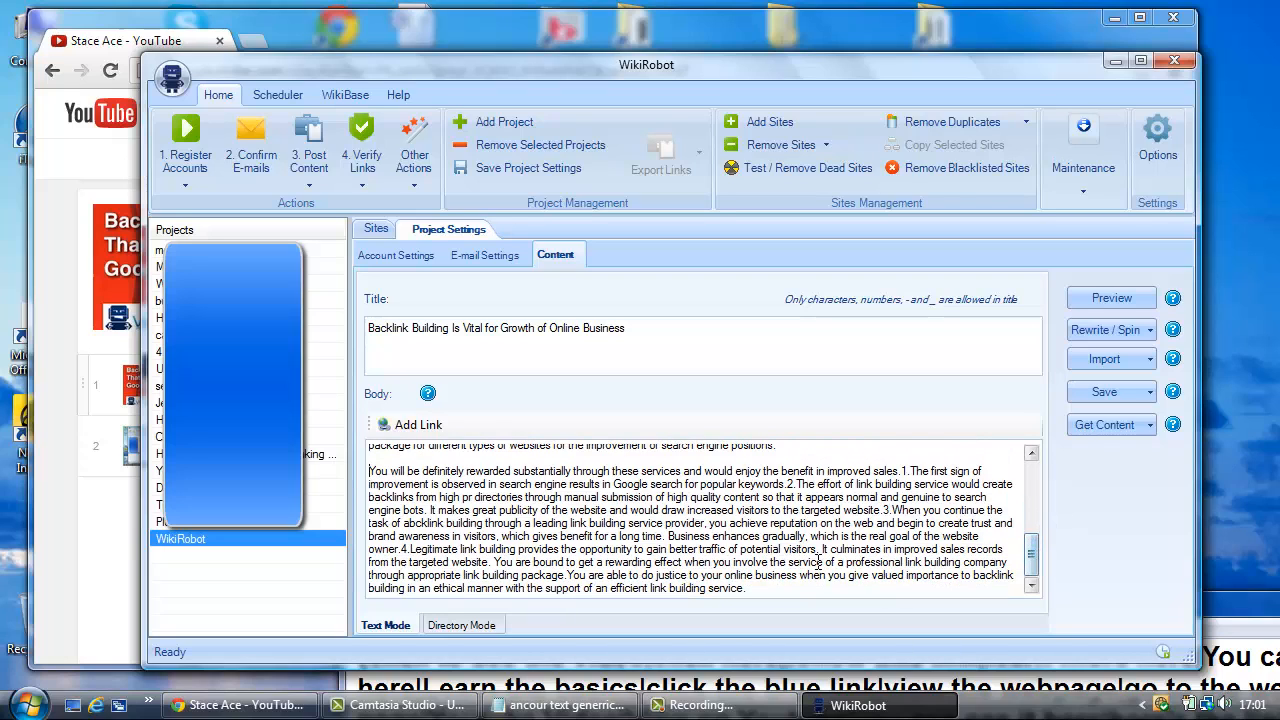
left_click(670, 537)
key("Return")
key("Return")
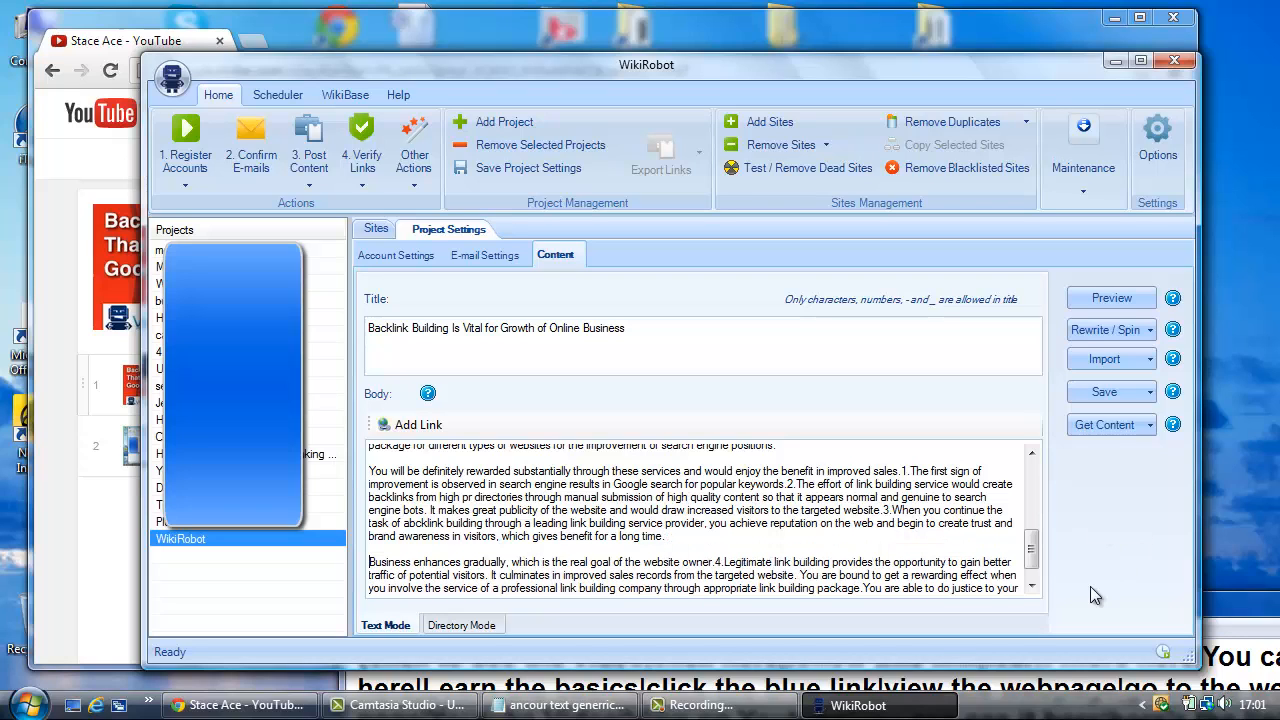
left_click_drag(1034, 543, 1034, 553)
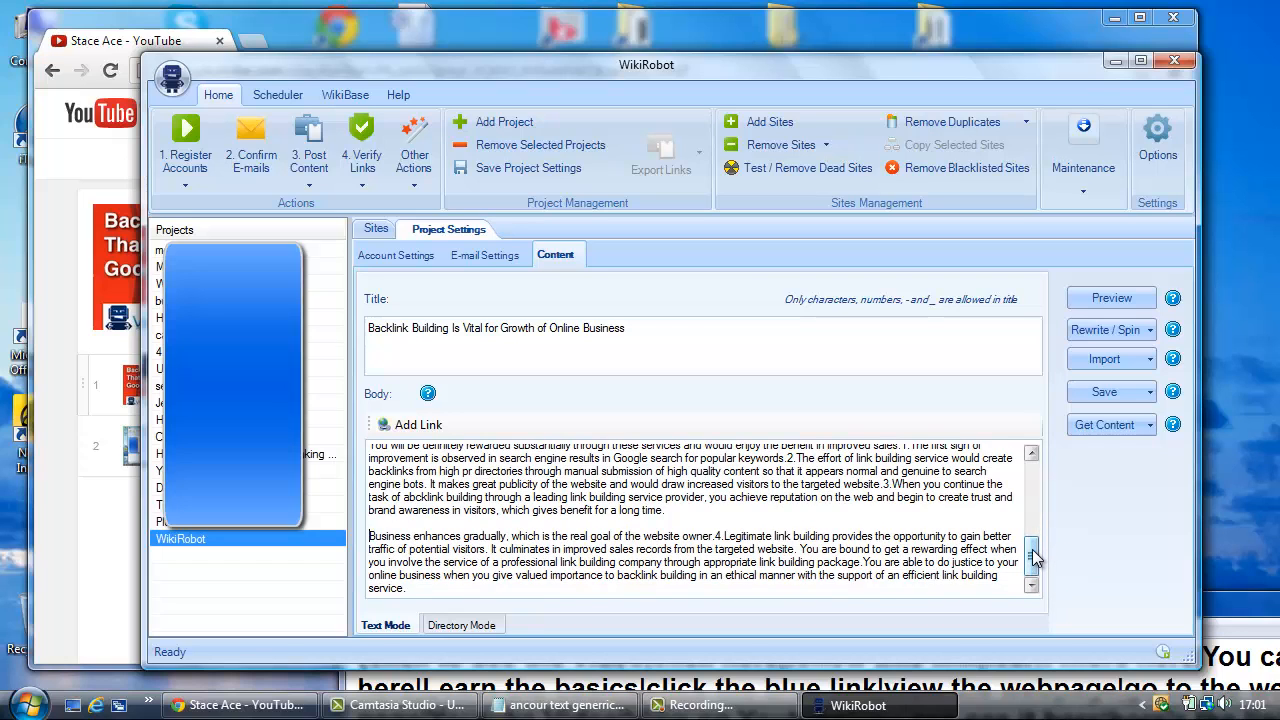
Rewrite the article body into spun text with SpinRewriter.
left_click_drag(1032, 552, 1033, 481)
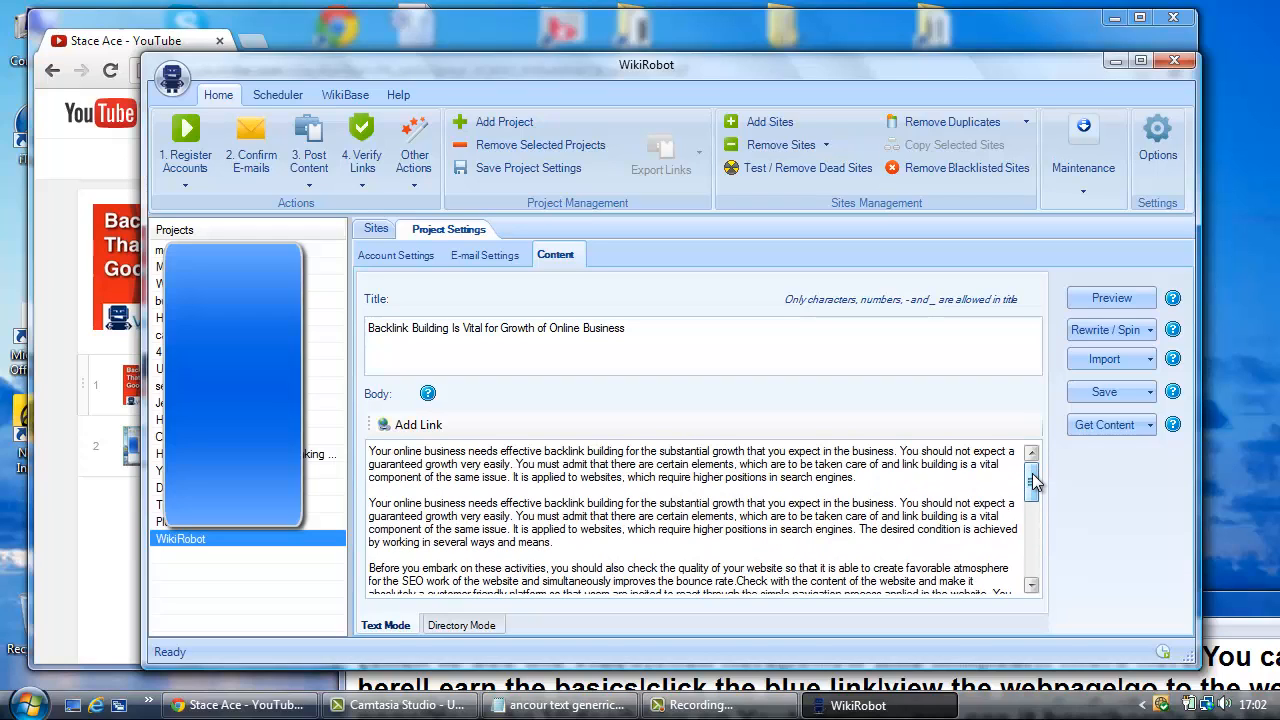
left_click(1141, 333)
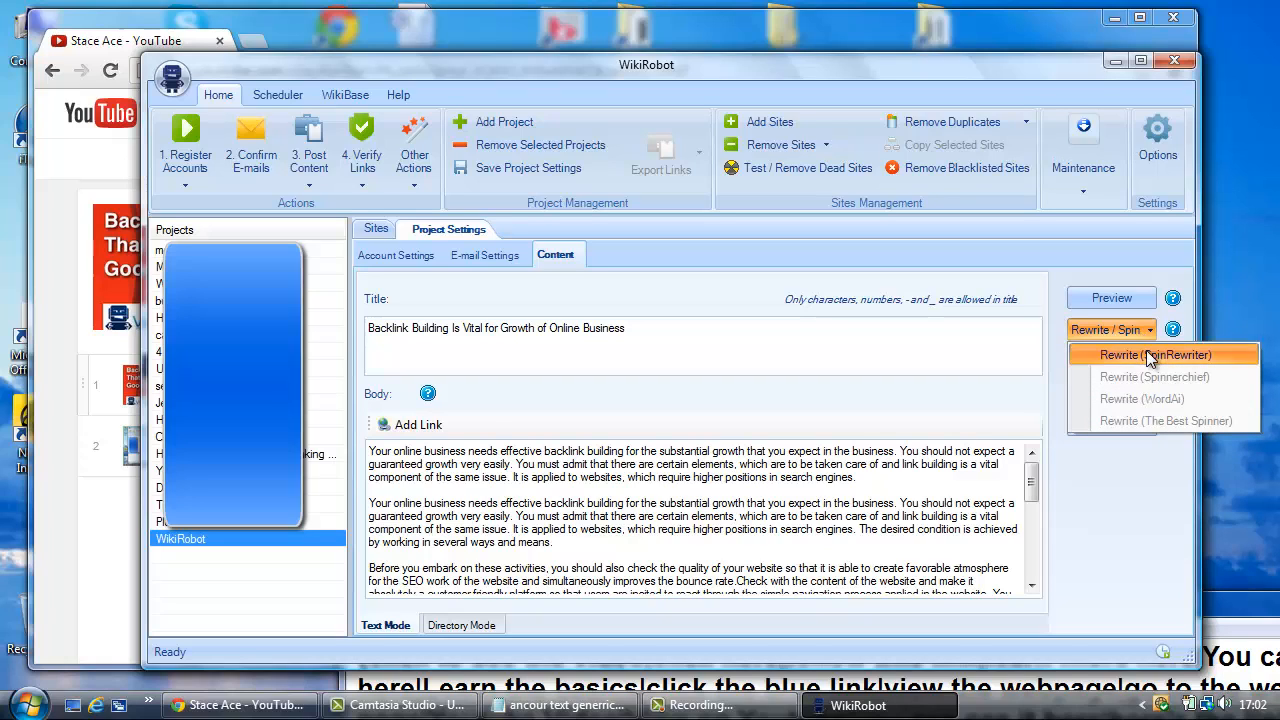
left_click(1150, 356)
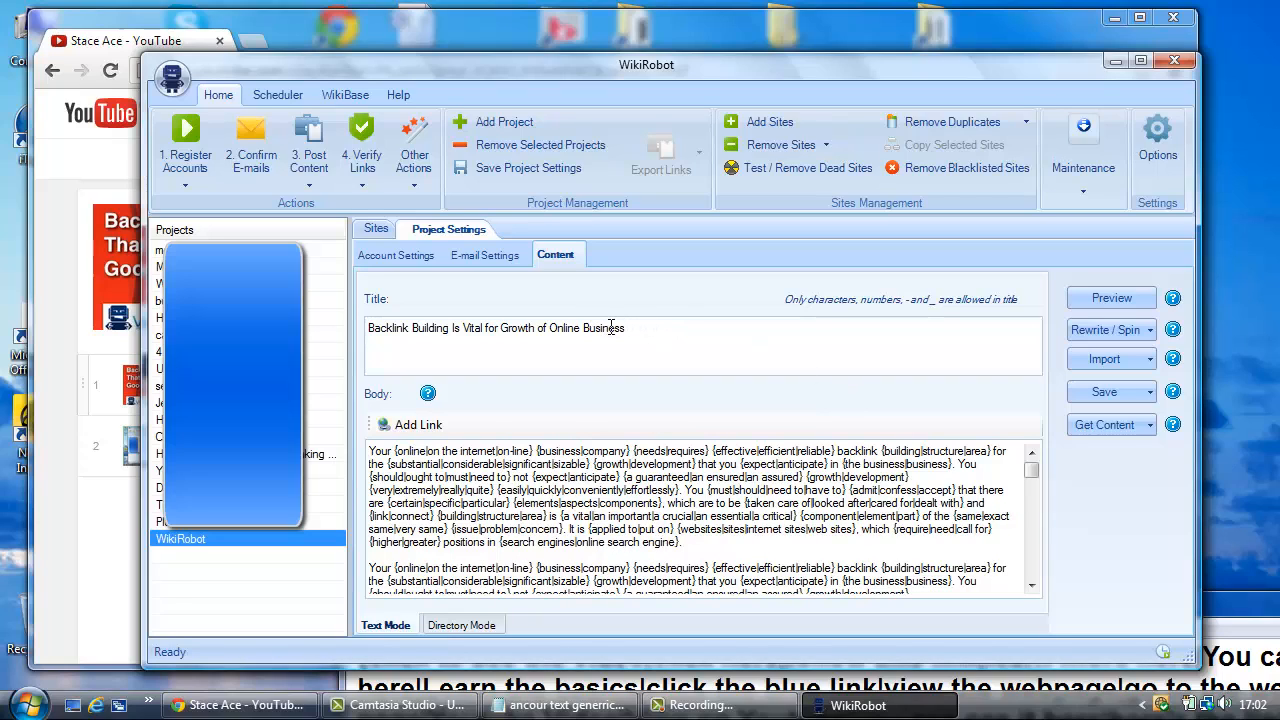
left_click_drag(625, 328, 397, 344)
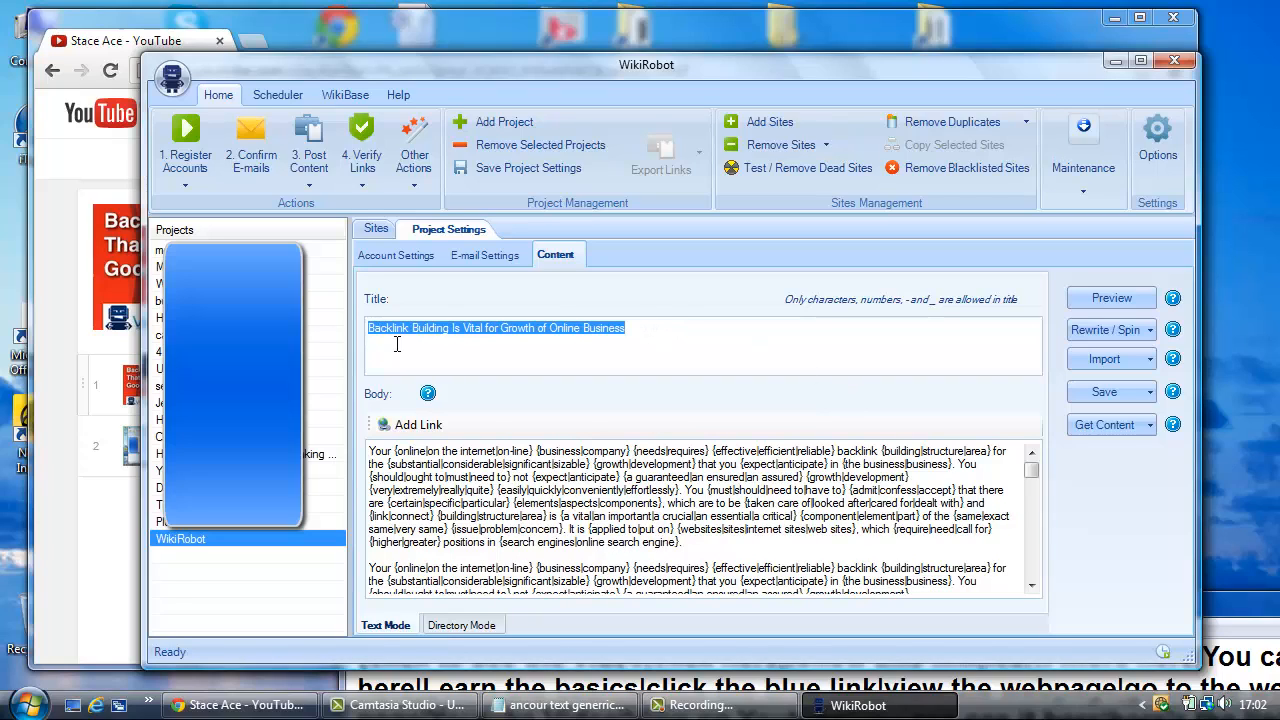
left_click(662, 332)
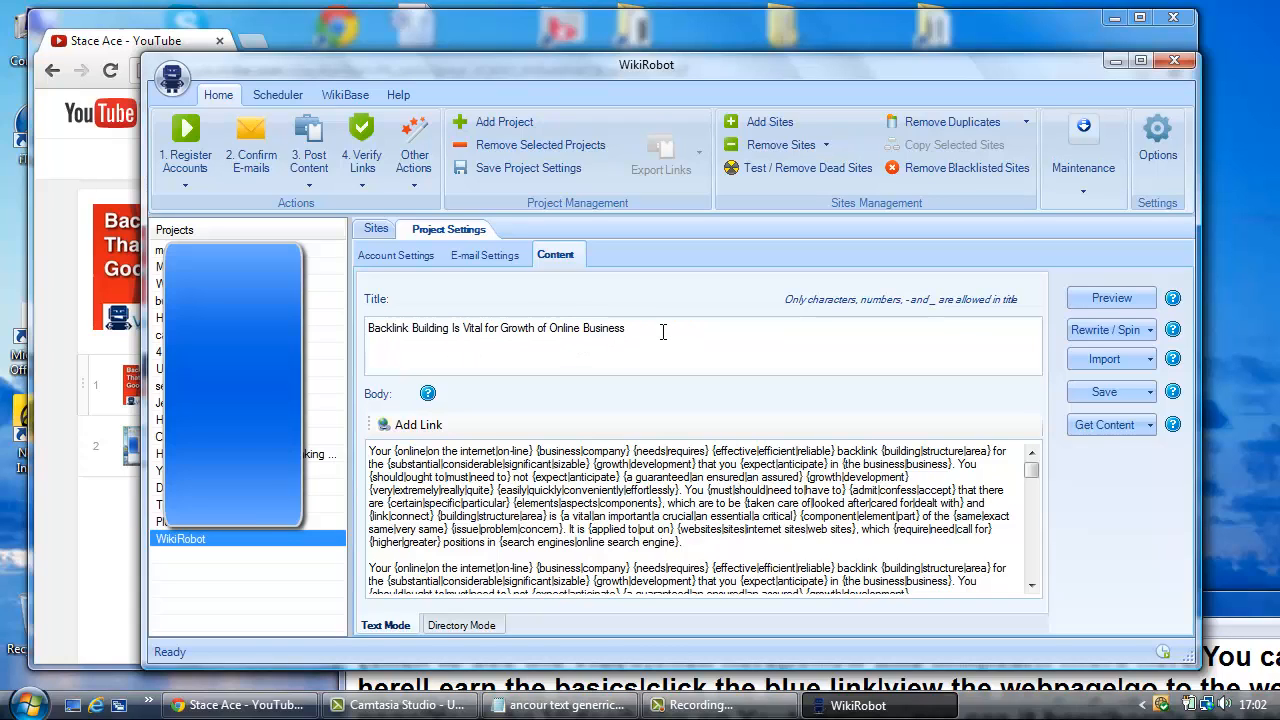
left_click_drag(662, 332, 355, 337)
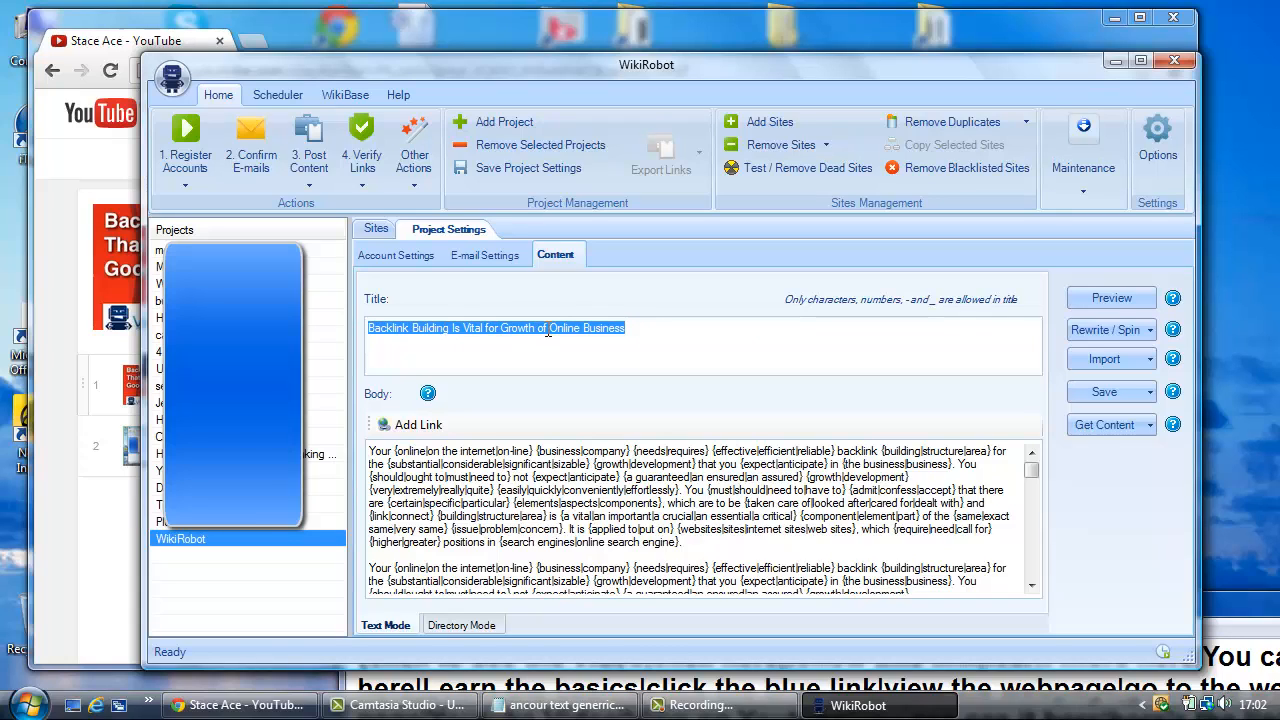
left_click(634, 331)
left_click_drag(634, 331, 360, 331)
left_click(650, 342)
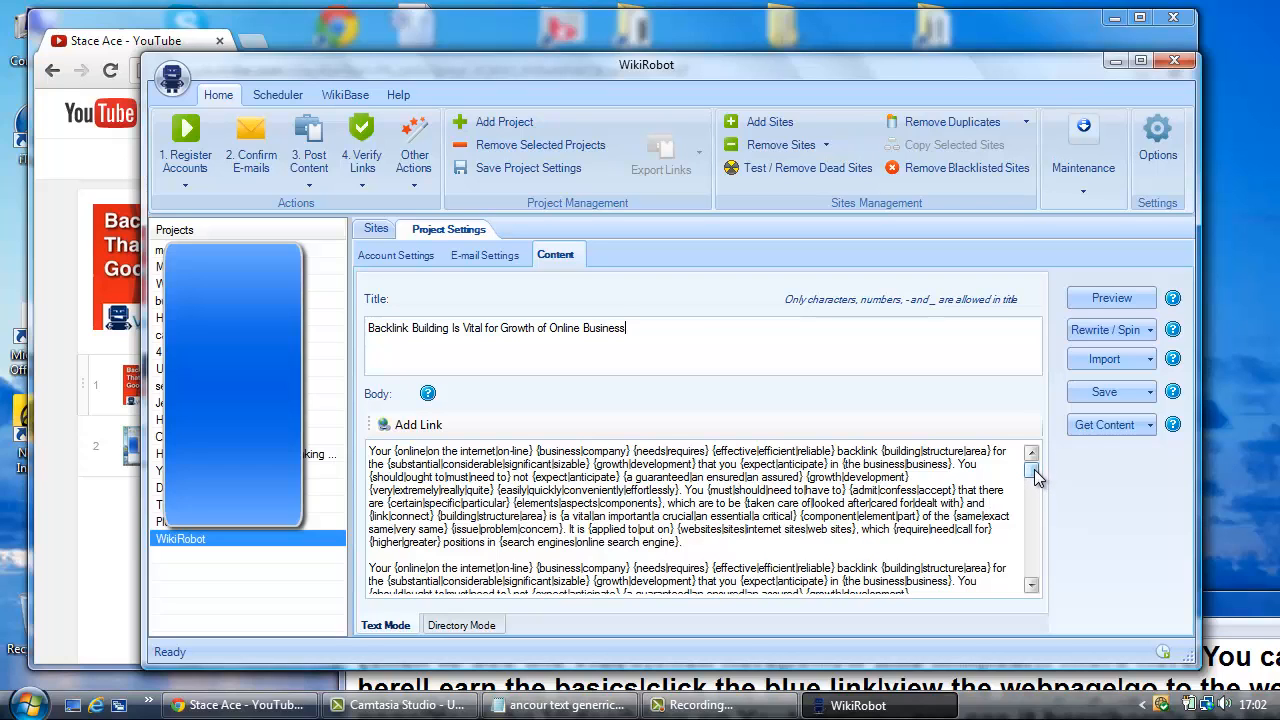
Insert the placeholder line "xxxxxxxxxxxx" between the first and second paragraphs of the spun body, with blank lines around it.
left_click_drag(1035, 477, 1035, 485)
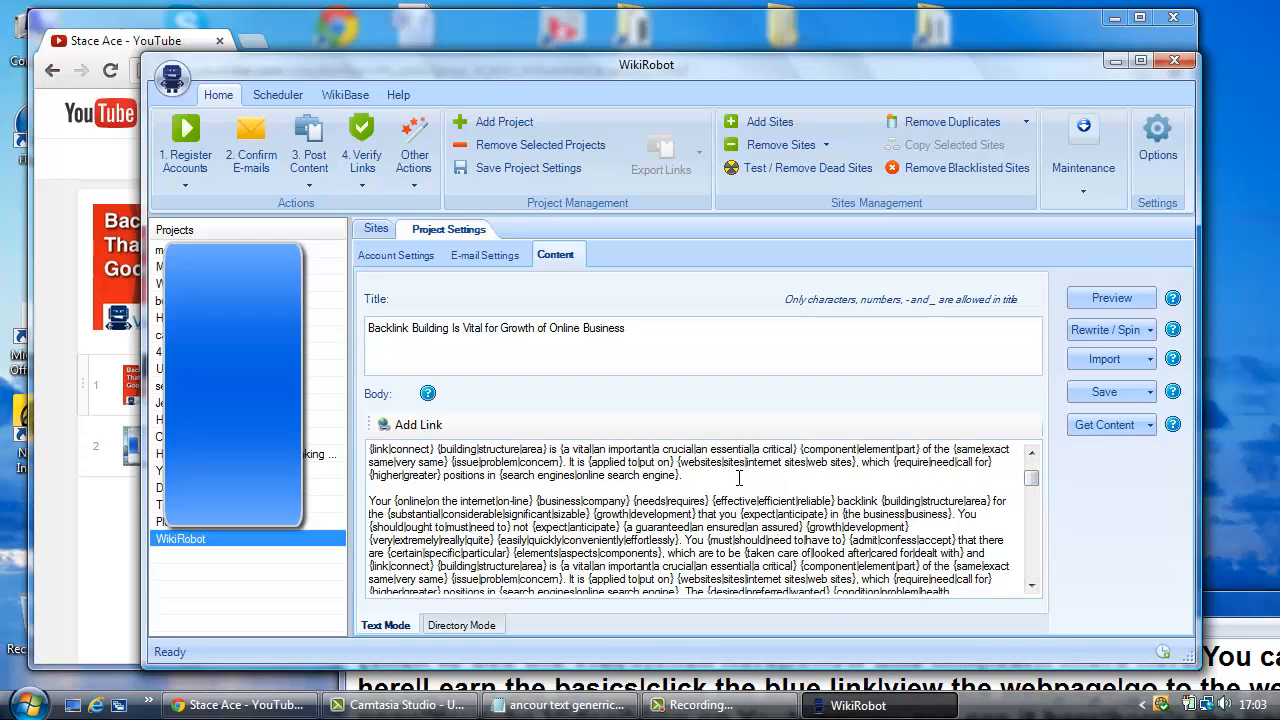
left_click(739, 478)
key("Return")
key("Return")
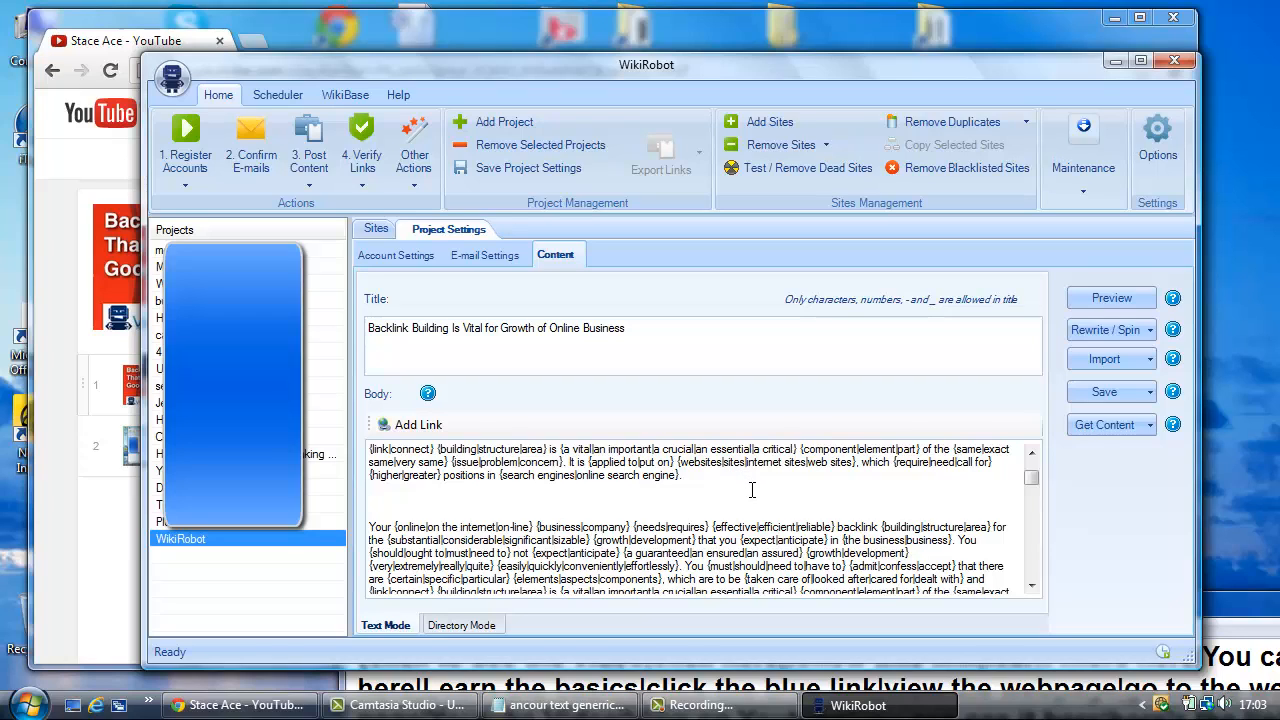
left_click(758, 498)
type("xxxxxxxxxxxx")
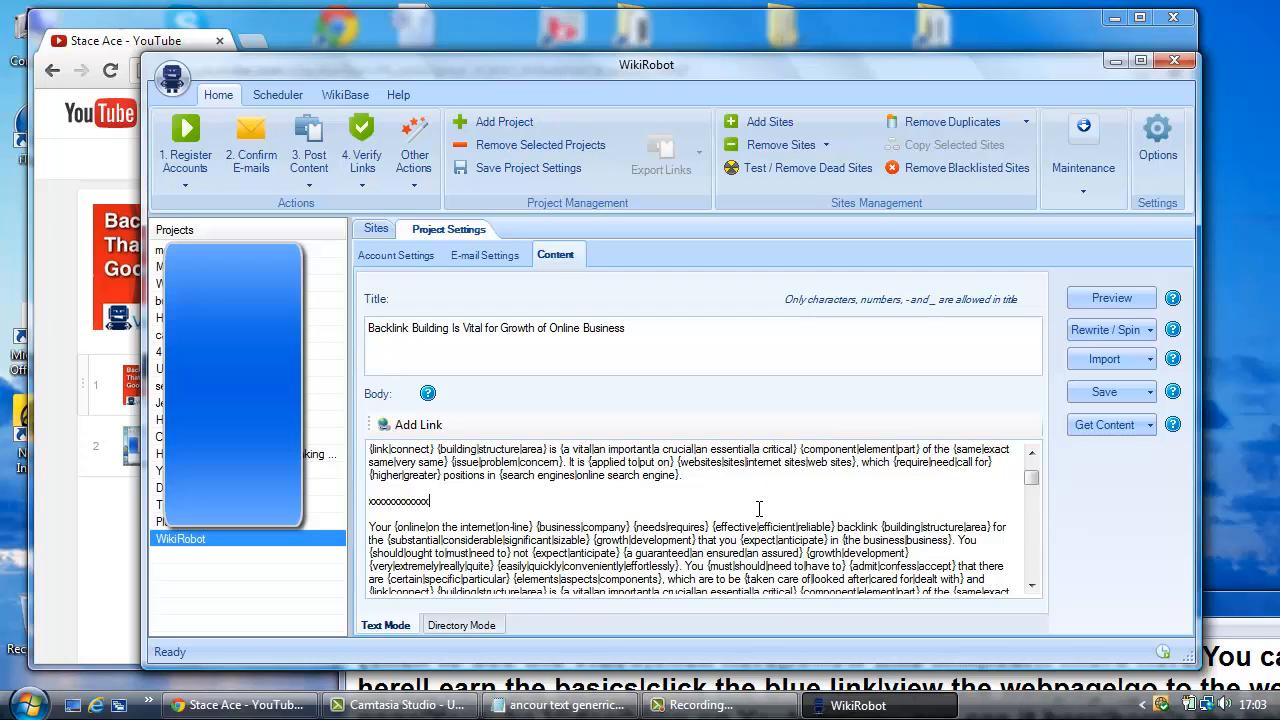
Switch to YouTube in Chrome, try opening WikiRobot Tutorial Part 1 from the playlist, and return to the playlist.
left_click(62, 386)
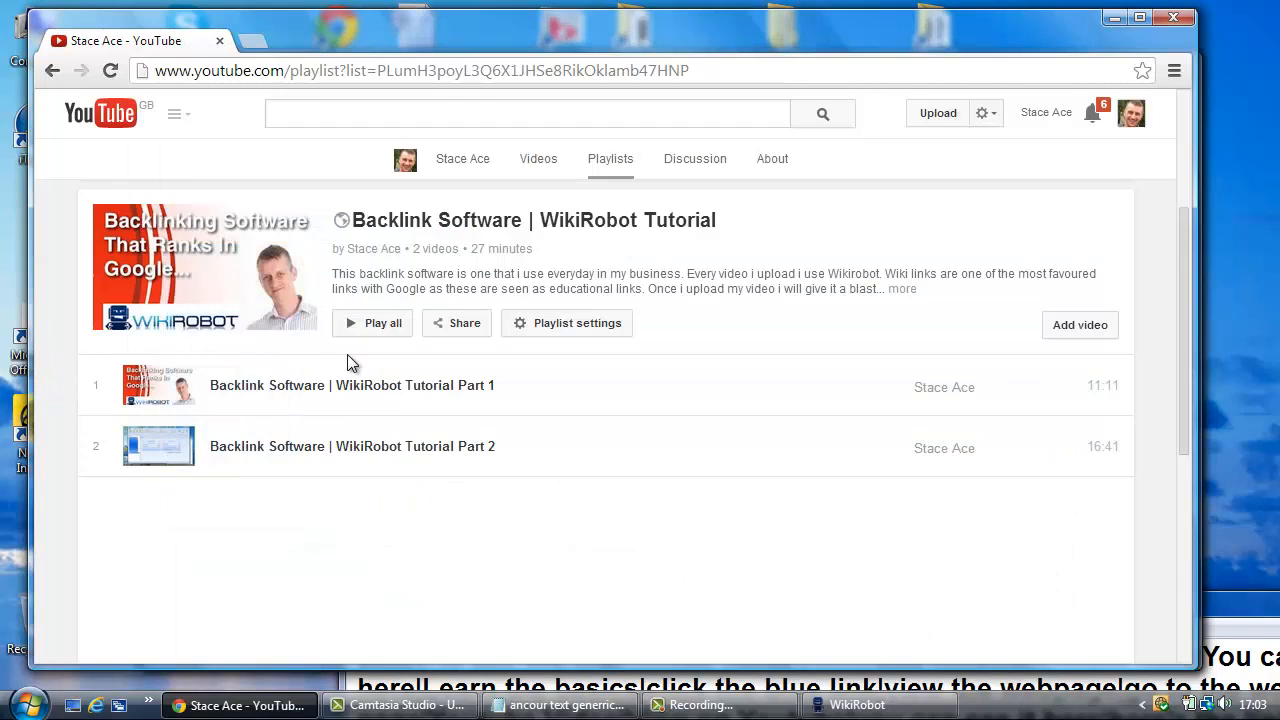
left_click(310, 384)
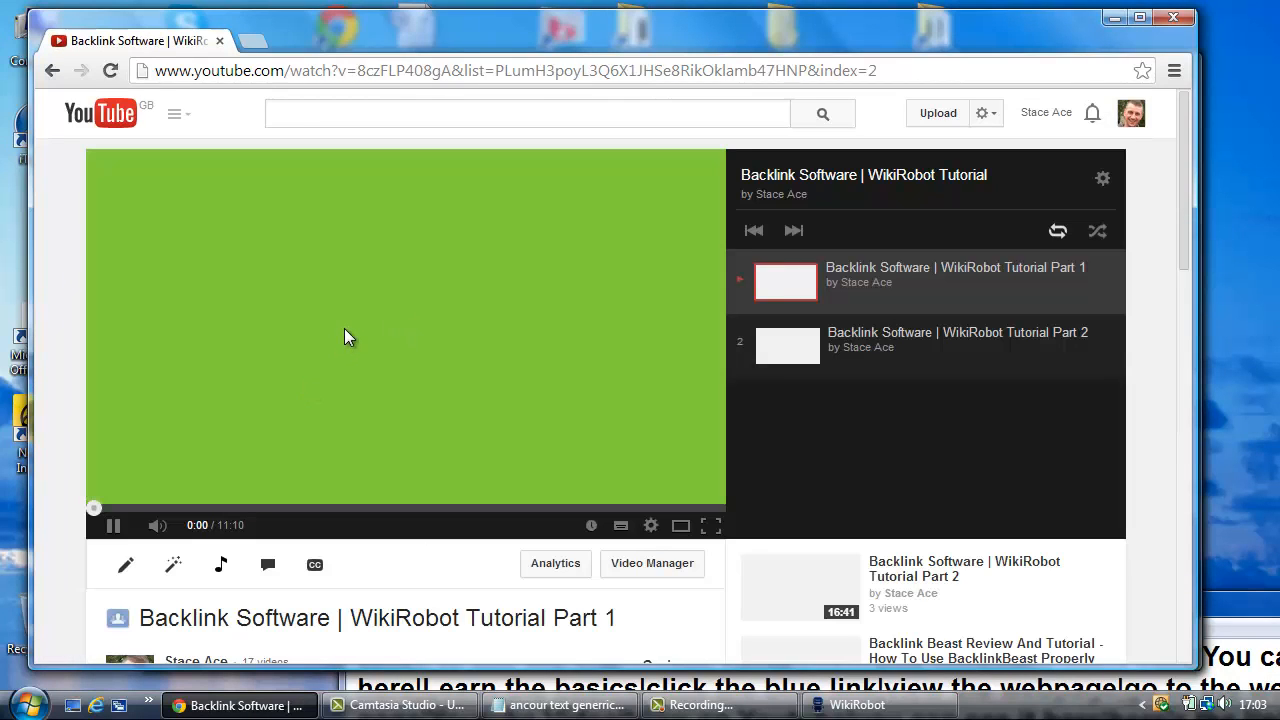
left_click(345, 330)
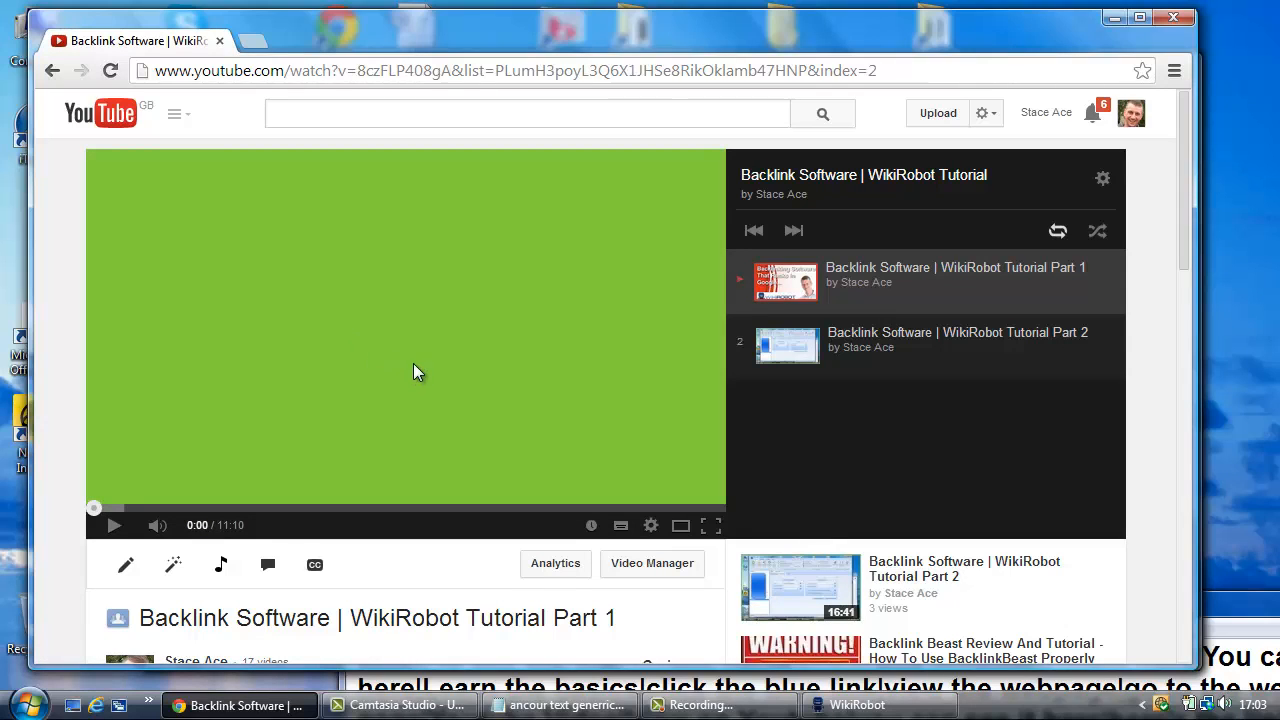
left_click(49, 72)
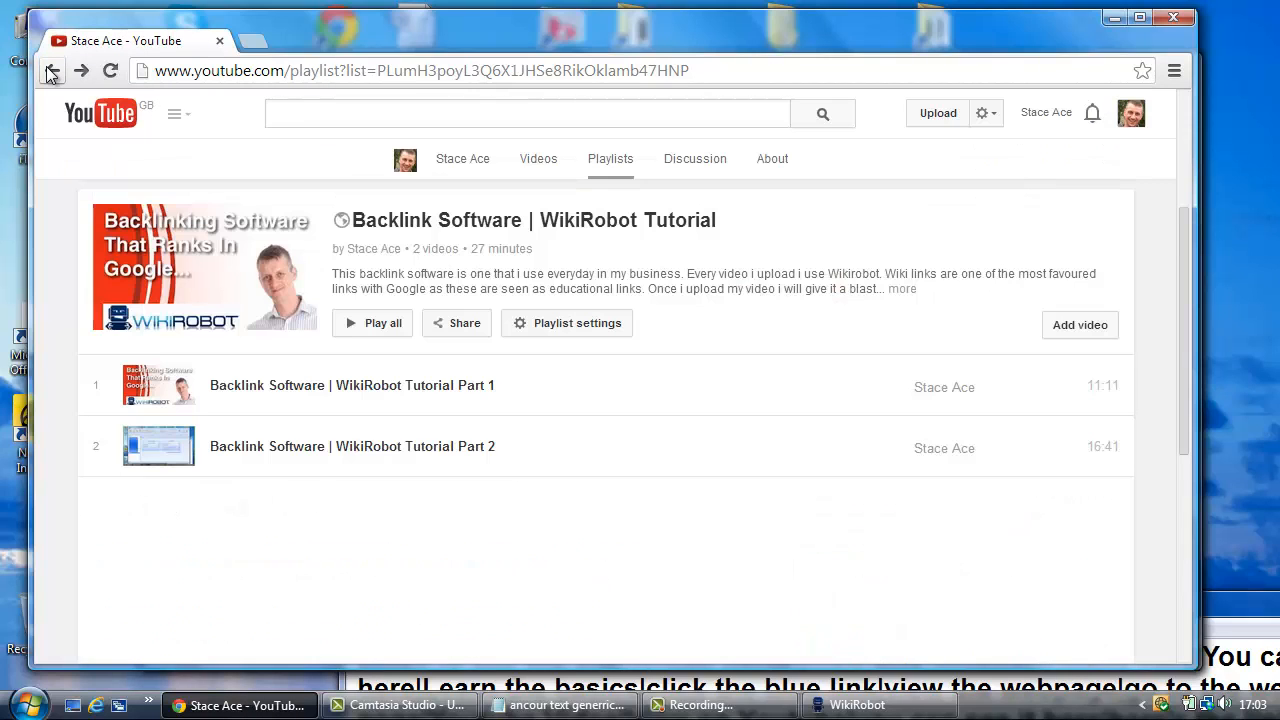
Open "Backlink Software | WikiRobot Tutorial Part 1" from the Video Manager uploads, pause it, and copy its page URL.
left_click(1040, 112)
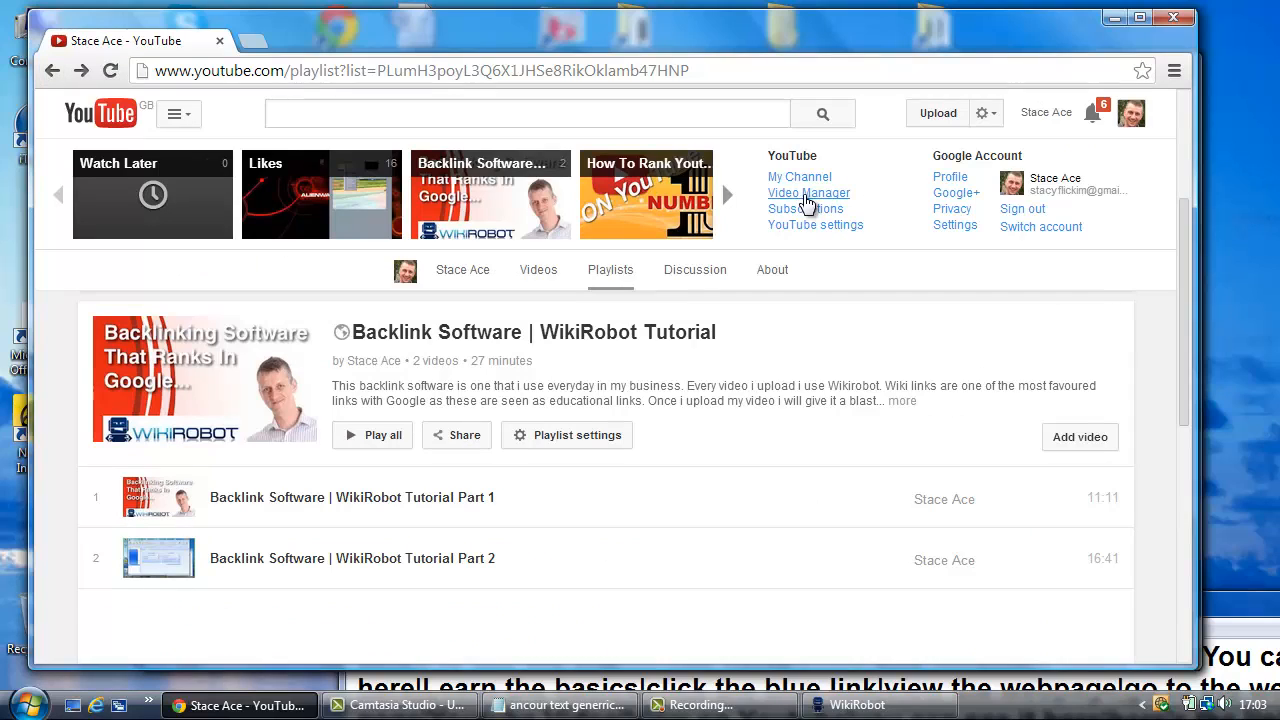
left_click(810, 193)
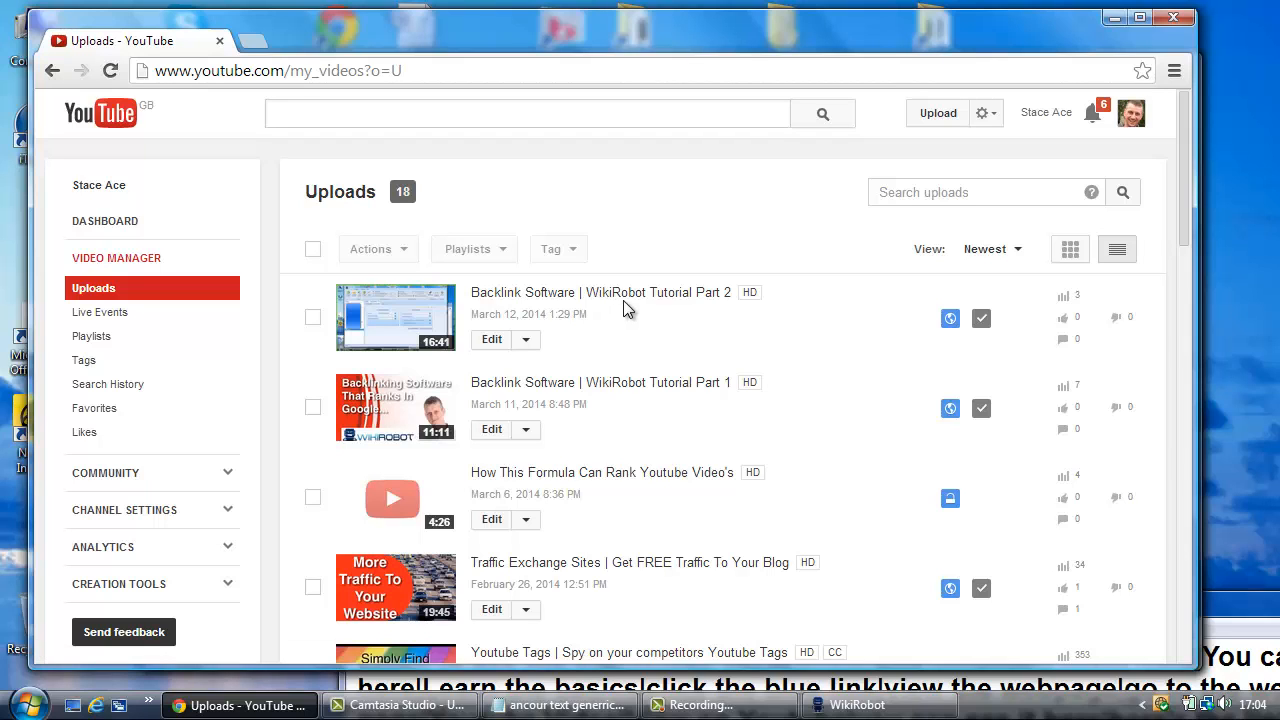
left_click(625, 386)
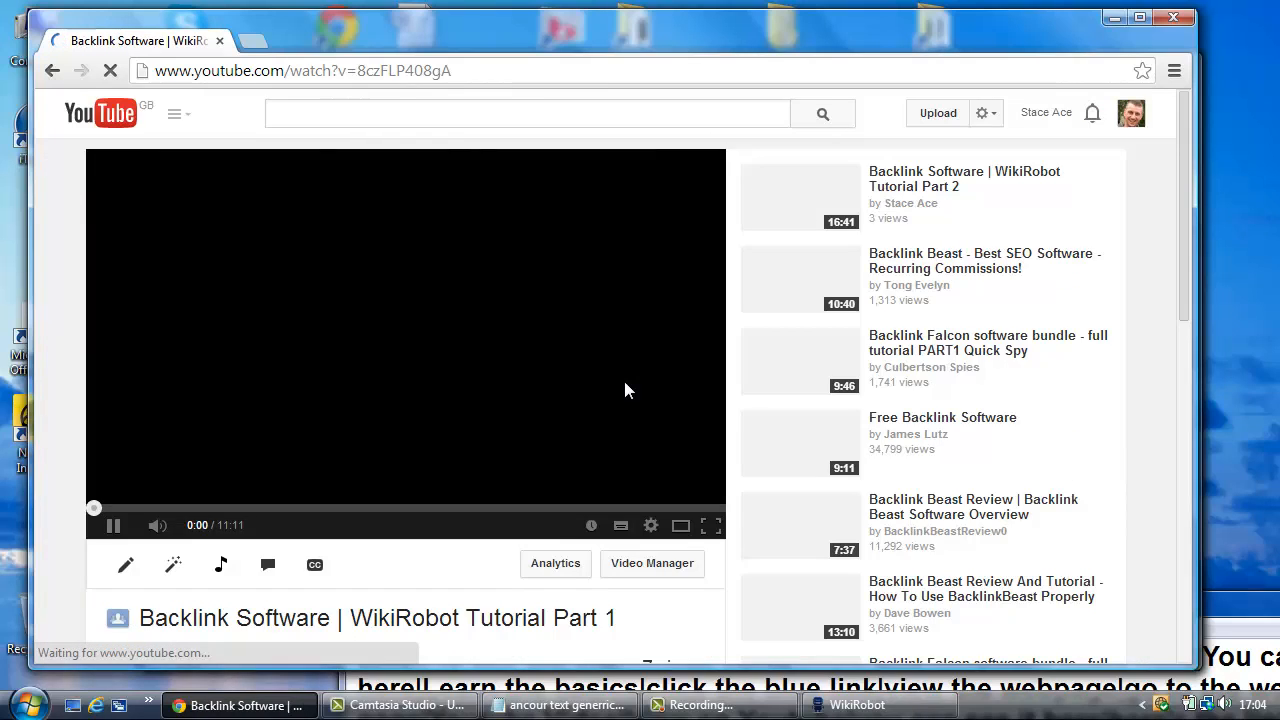
left_click(443, 341)
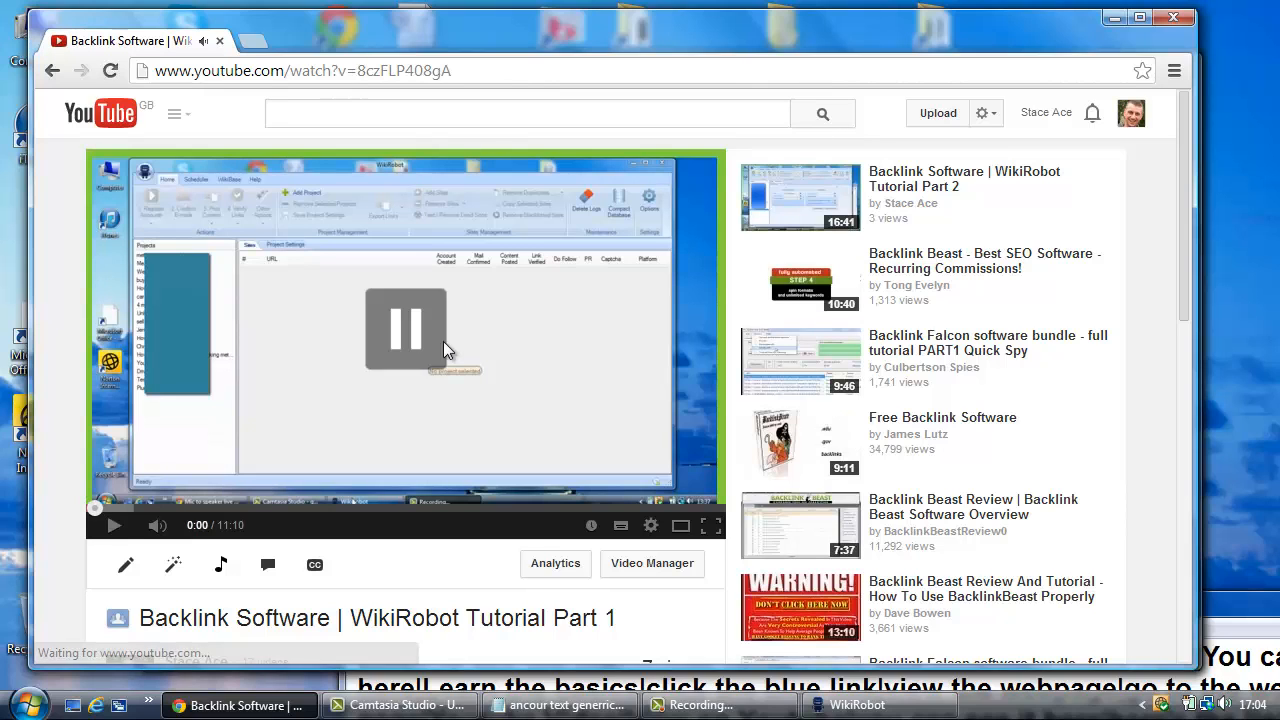
left_click(451, 68)
key("ctrl+c")
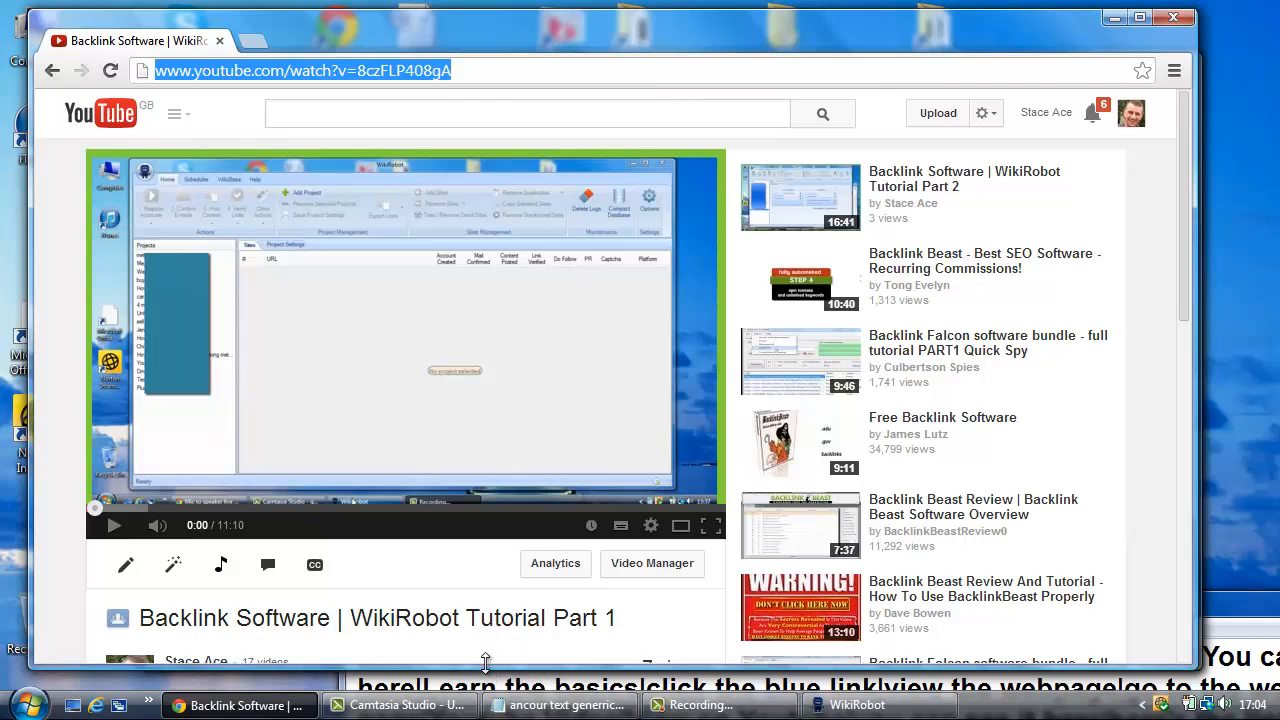
Switch to WikiRobot, and bring the Notepad file "ancour text generric words" to the front, moved up into full view.
mouse_move(840, 706)
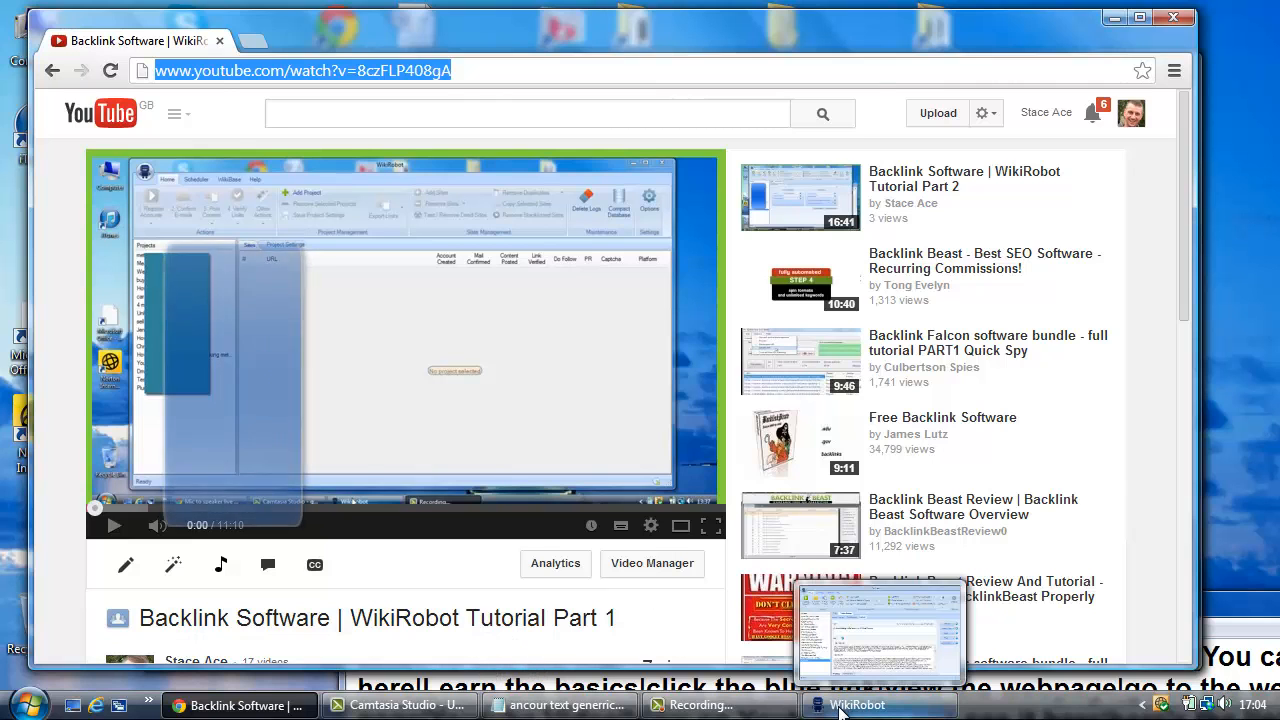
left_click(815, 650)
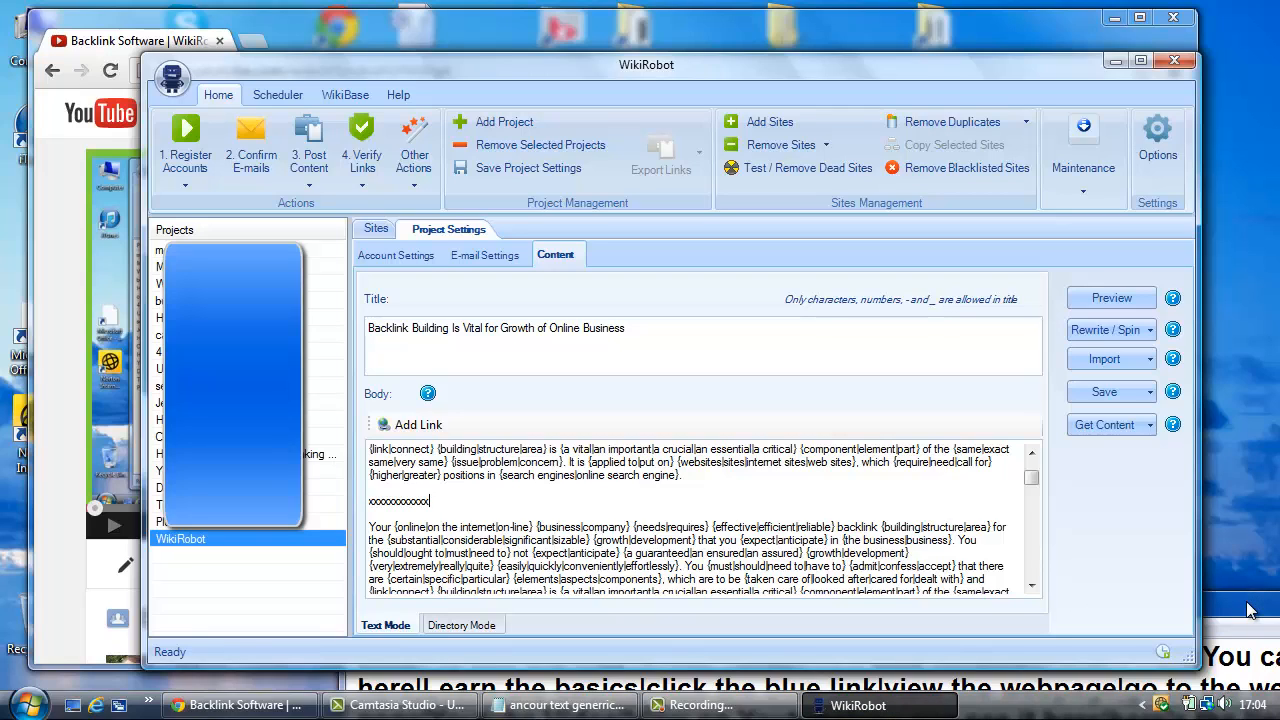
left_click_drag(1248, 610, 995, 150)
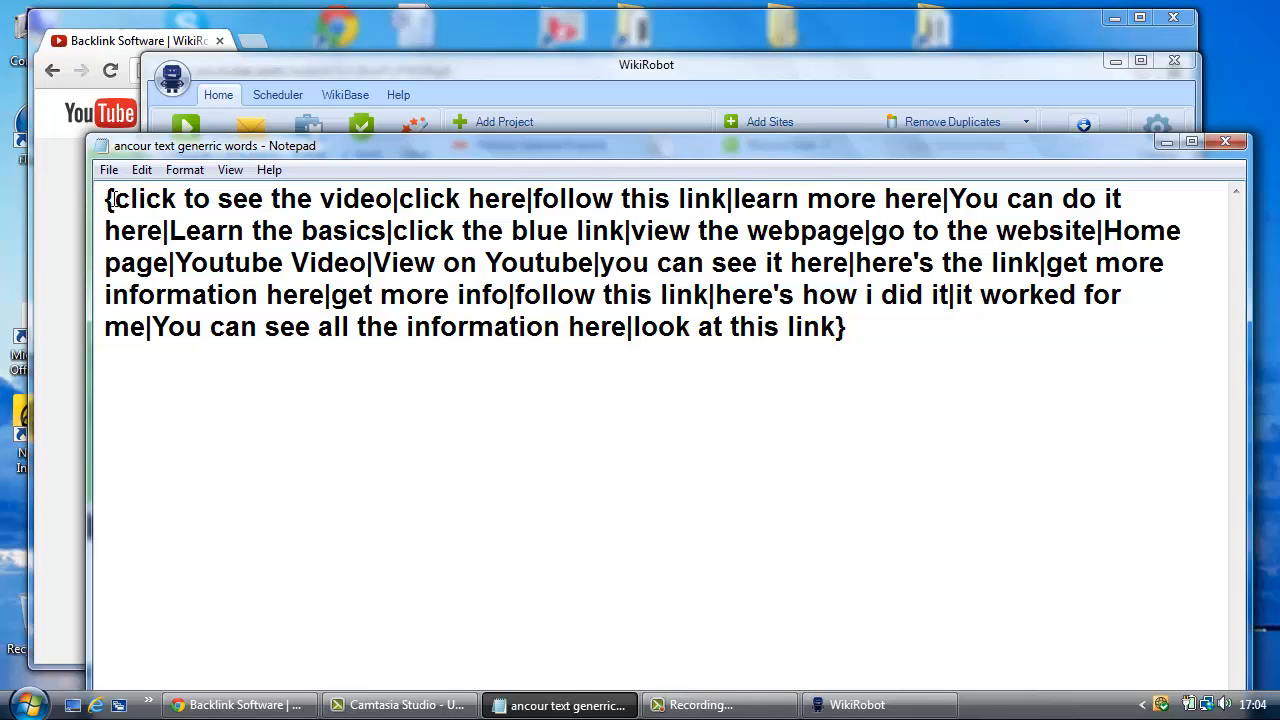
Examine the generic anchor phrases in the Notepad spin list, from the opening brace through the separators to the closing brace.
key("BackSpace")
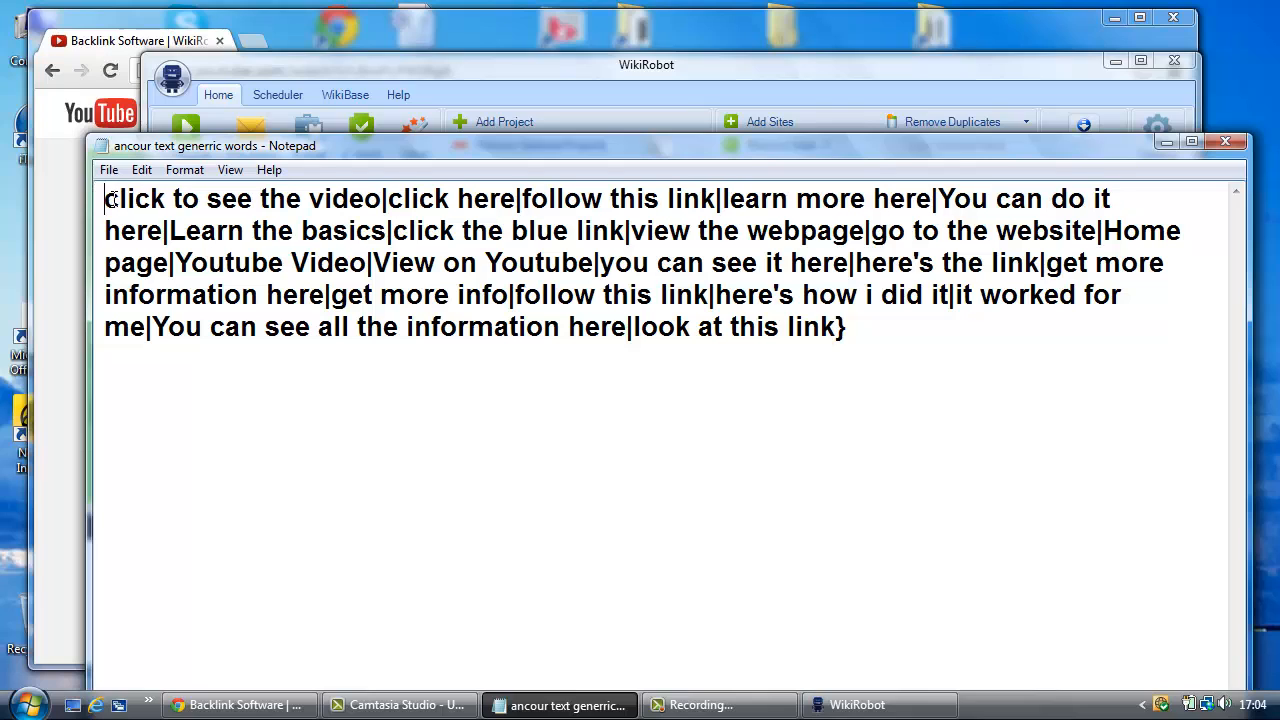
type("{")
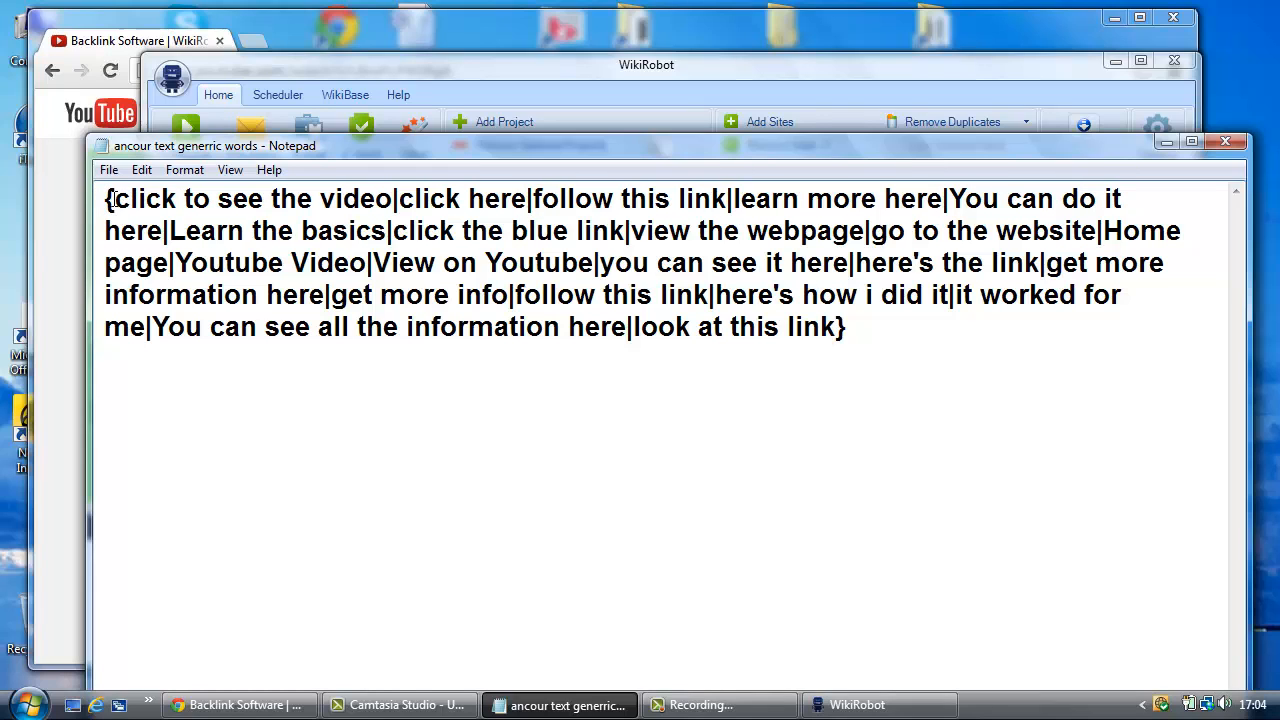
key("Right")
key("Right")
key("Right")
key("Right")
key("Right")
key("Right")
key("Right")
key("Right")
key("Right")
key("Right")
key("Right")
key("Right")
key("Right")
key("Right")
key("Right")
key("Right")
key("Right")
key("Right")
key("Right")
key("Right")
key("Right")
key("Right")
key("Right")
key("Left")
key("Right")
key("Left")
key("Right")
key("Left")
key("Right")
key("Right")
key("Right")
key("Right")
key("Right")
key("Right")
key("Right")
key("Right")
key("Right")
key("Right")
key("Right")
key("Right")
key("Right")
key("Right")
key("Right")
key("Right")
key("Right")
key("Right")
key("Right")
key("Right")
key("Right")
key("Right")
key("Right")
key("Right")
key("Right")
key("Right")
key("Right")
key("Right")
key("Right")
key("Right")
key("Right")
key("Right")
key("Right")
key("Right")
key("Right")
key("Right")
key("Right")
key("Right")
key("Right")
key("Right")
key("Right")
key("Right")
key("Right")
key("Right")
key("Right")
key("Right")
left_click_drag(852, 331, 813, 330)
left_click(786, 383)
left_click(118, 200)
key("ctrl+v")
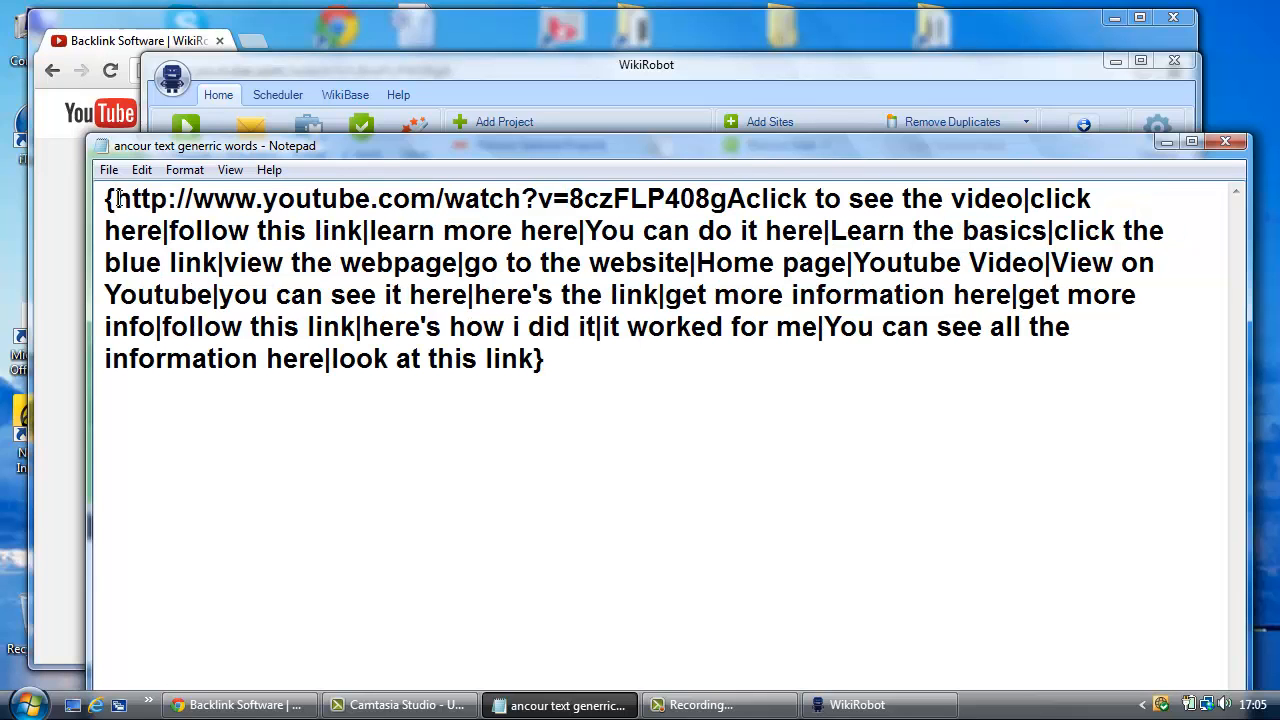
type("|")
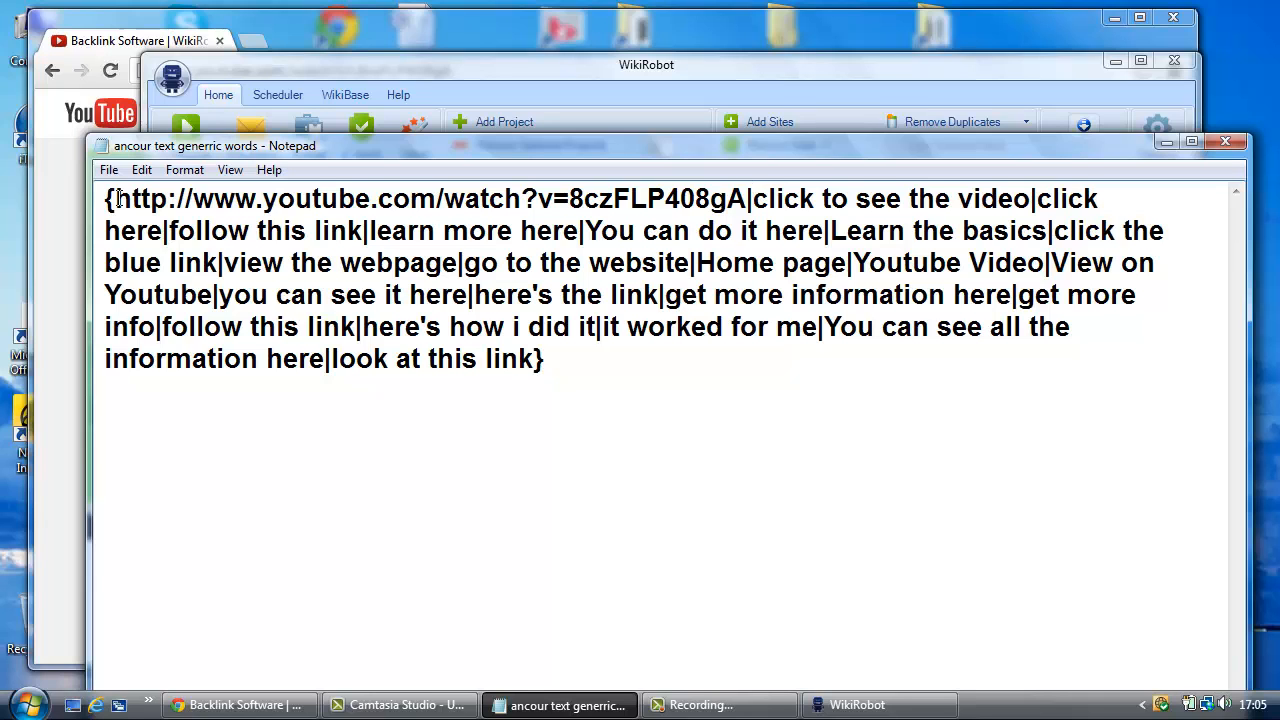
key("ctrl+v")
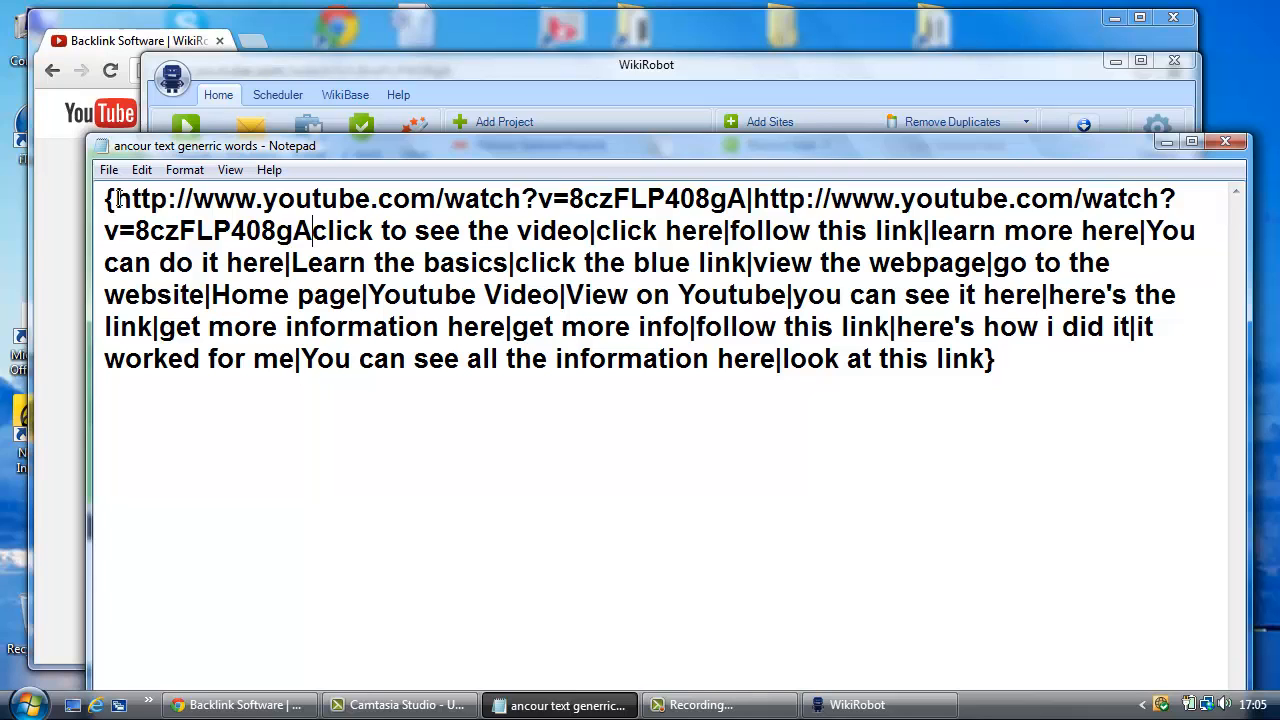
type("|")
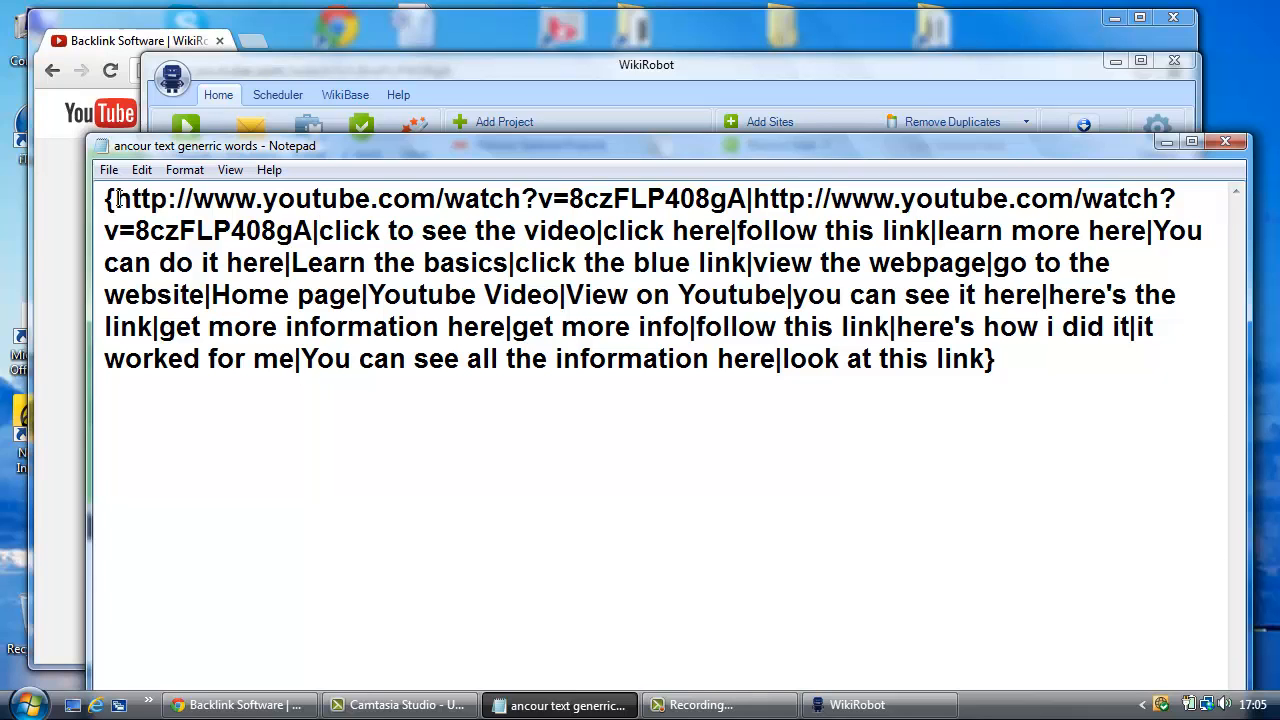
Add the keyword anchors "Backlink Software|Backlink|" after the two video URLs in the spin list.
type("Backl")
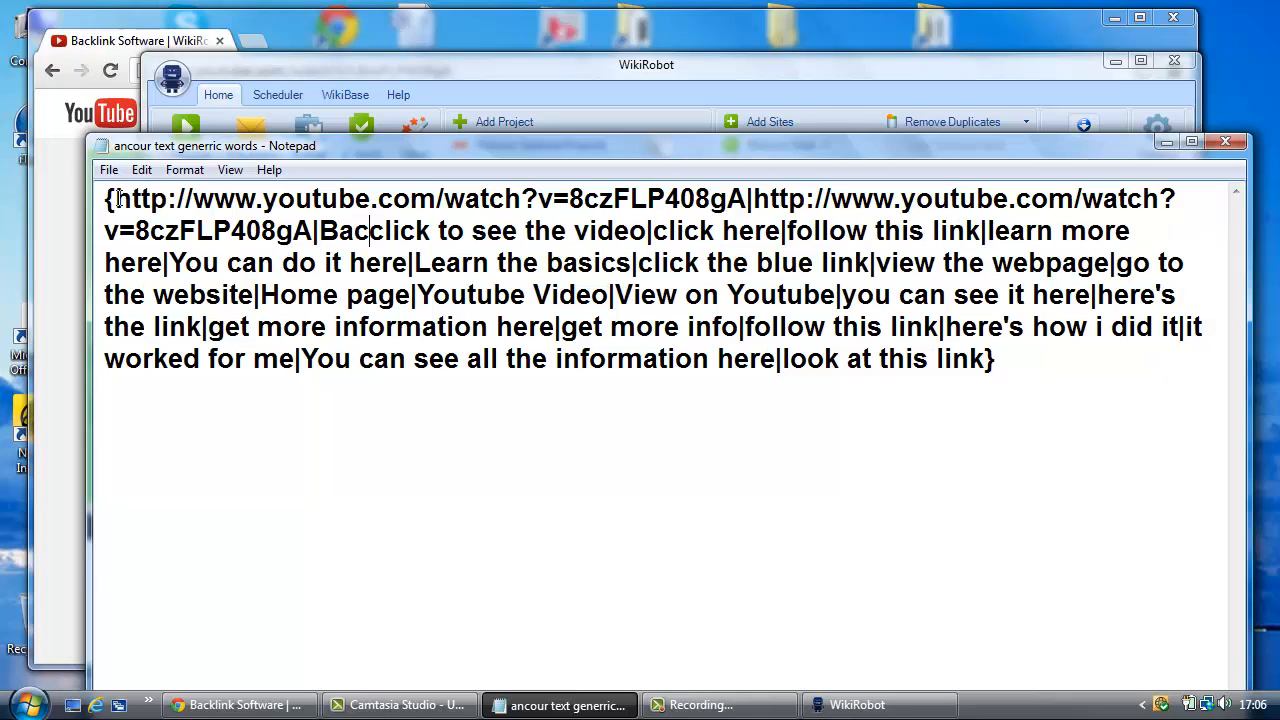
type("ink Sof")
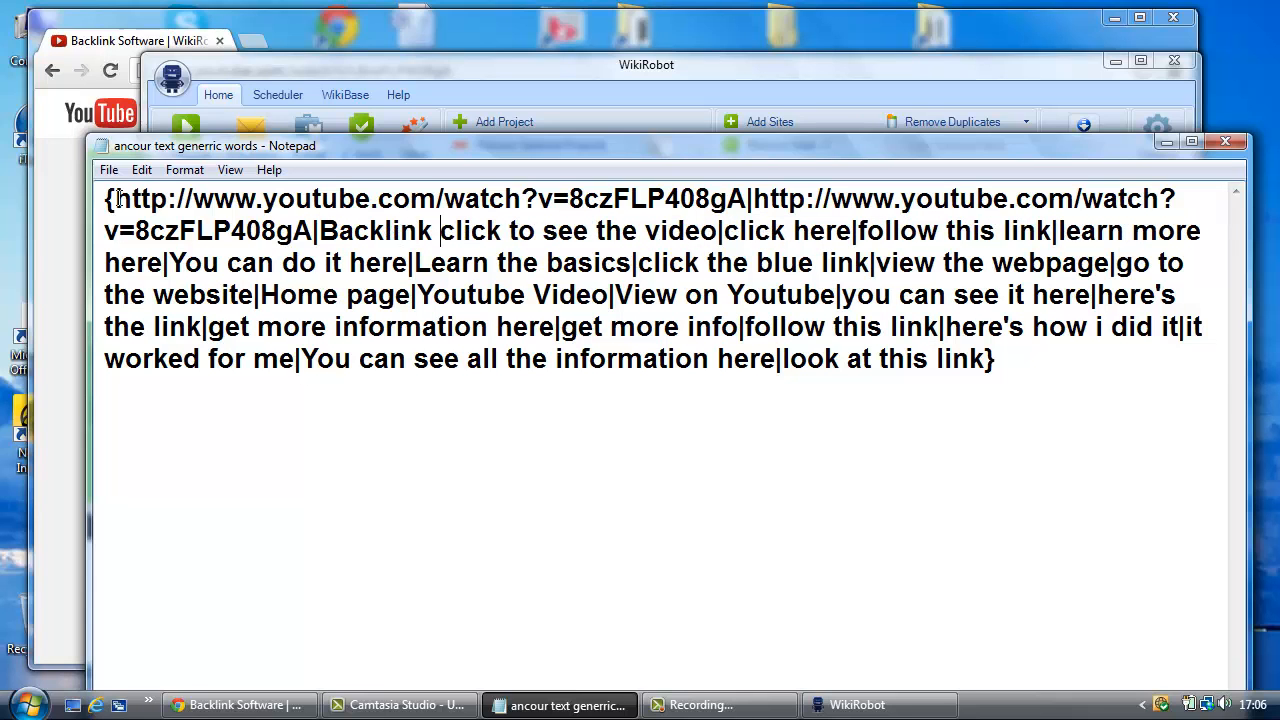
type("tware")
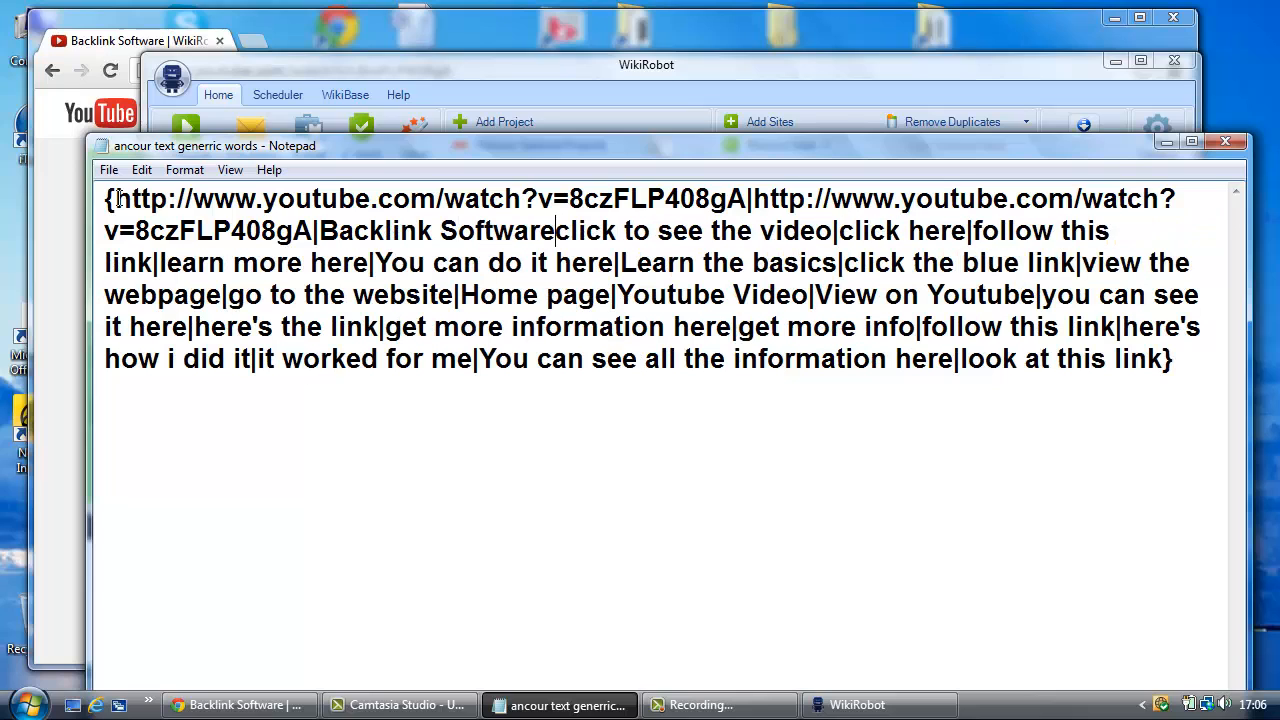
type("|")
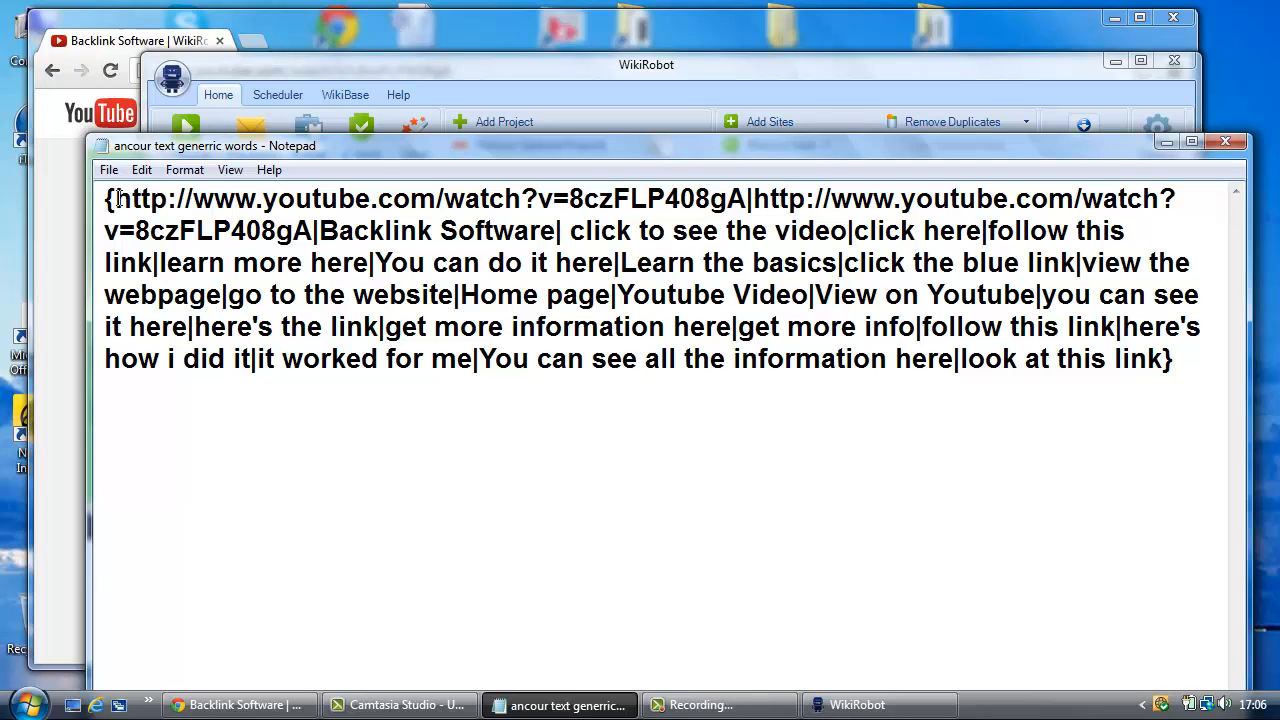
key("BackSpace")
type("Back")
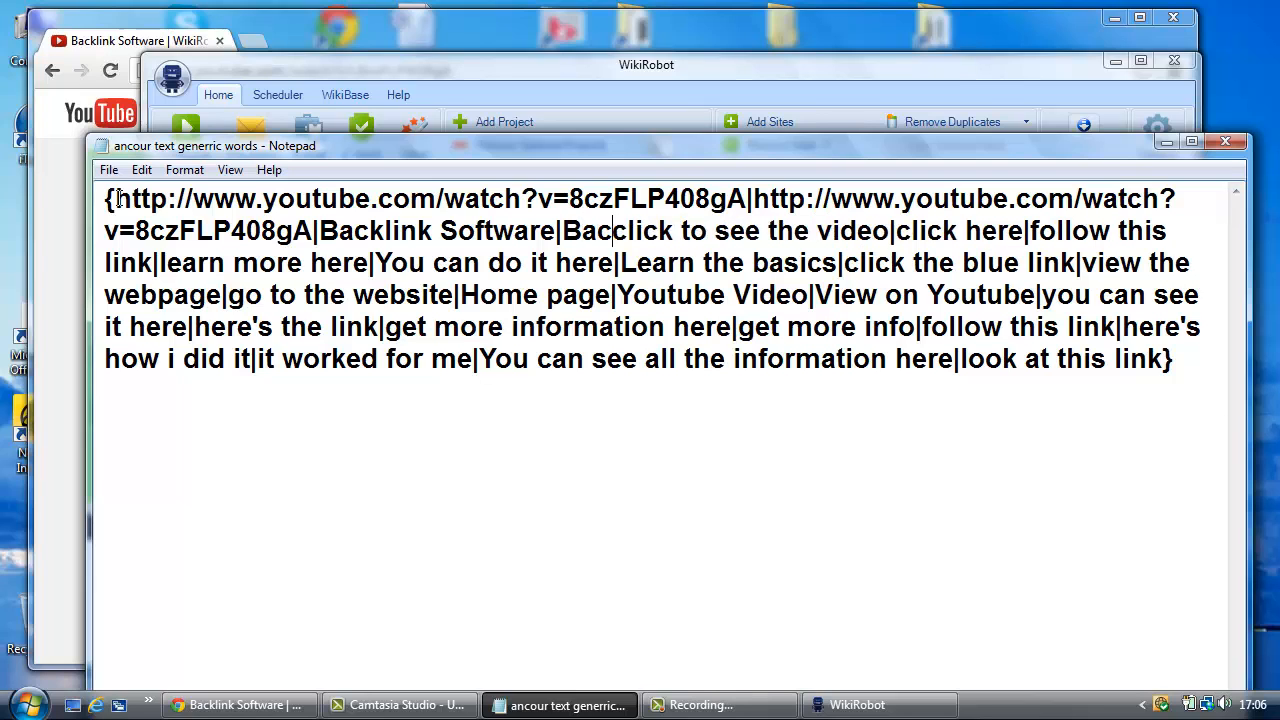
type("link")
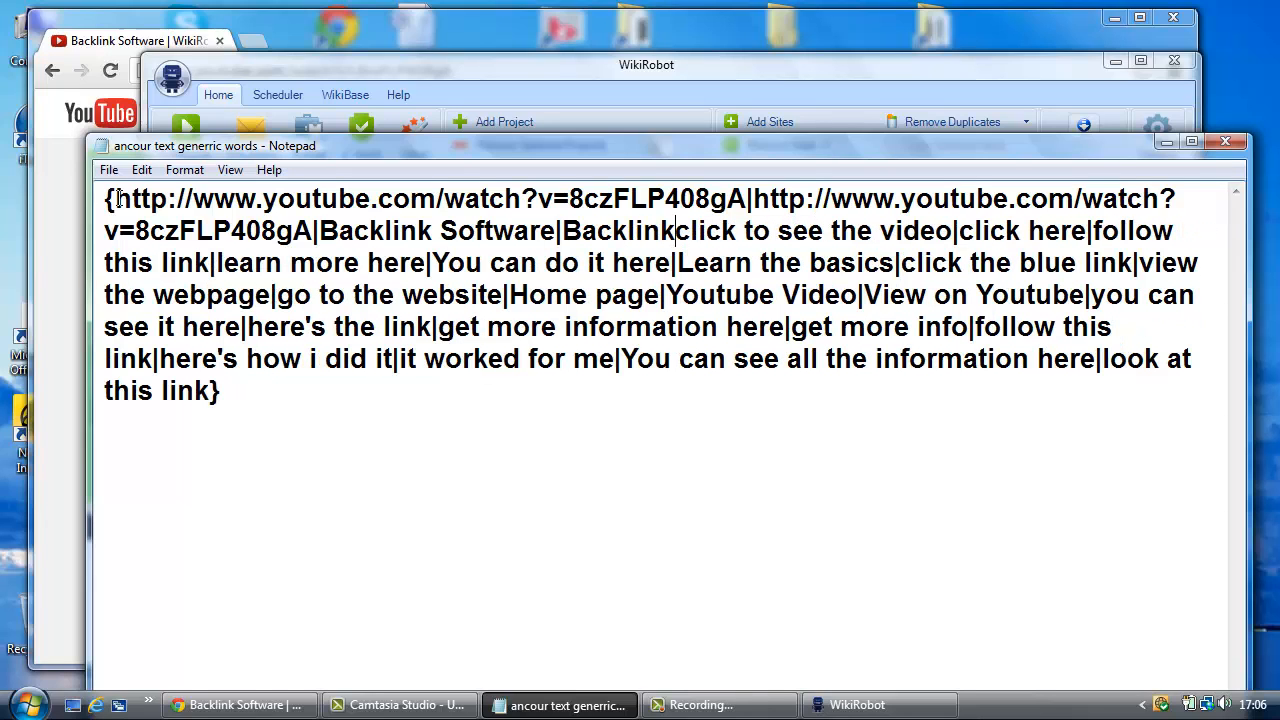
type("|")
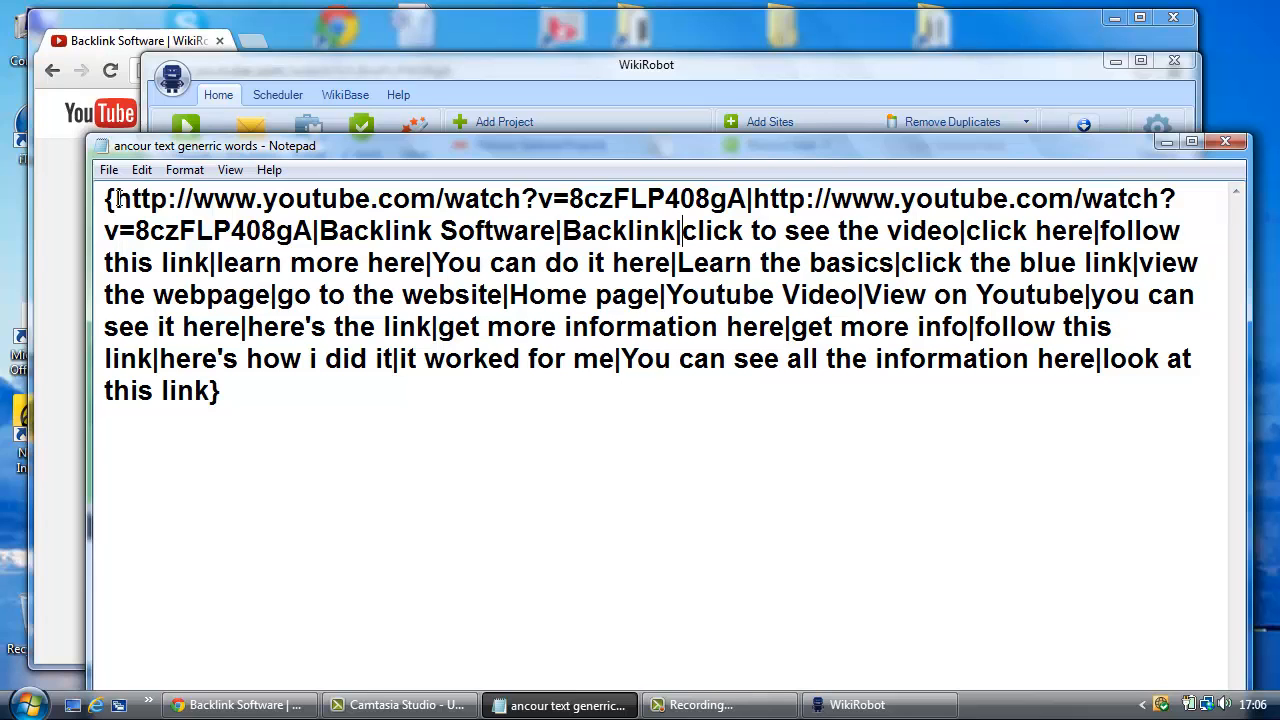
Add the anchors "WikiRobot|Wikirobot tutorial|" directly before "click to see the video" in the spin list.
type("Wiki")
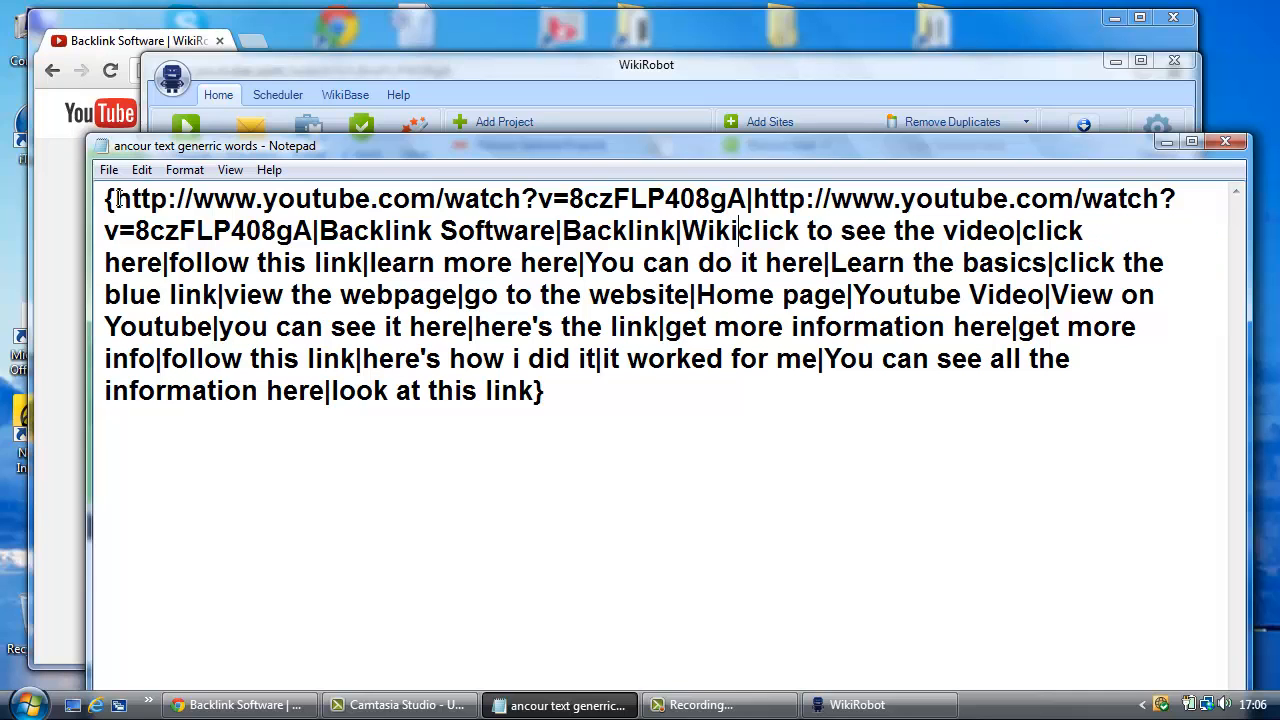
type("Robot")
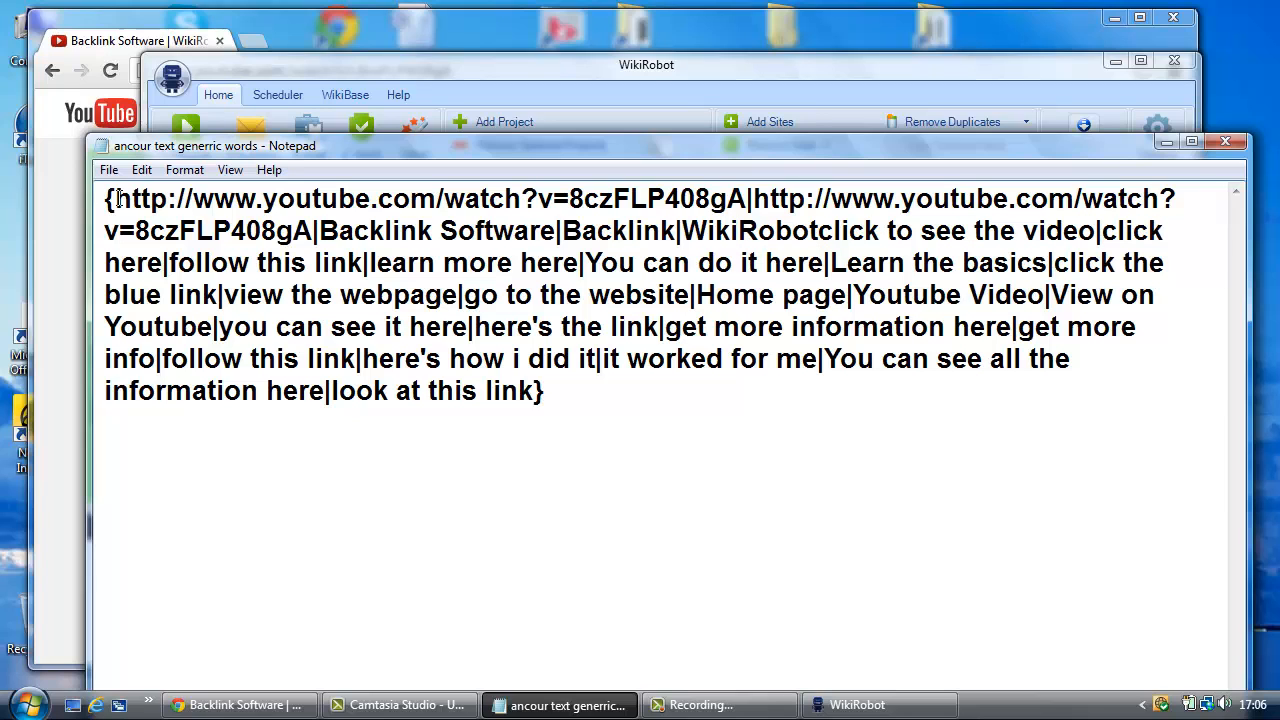
type("|")
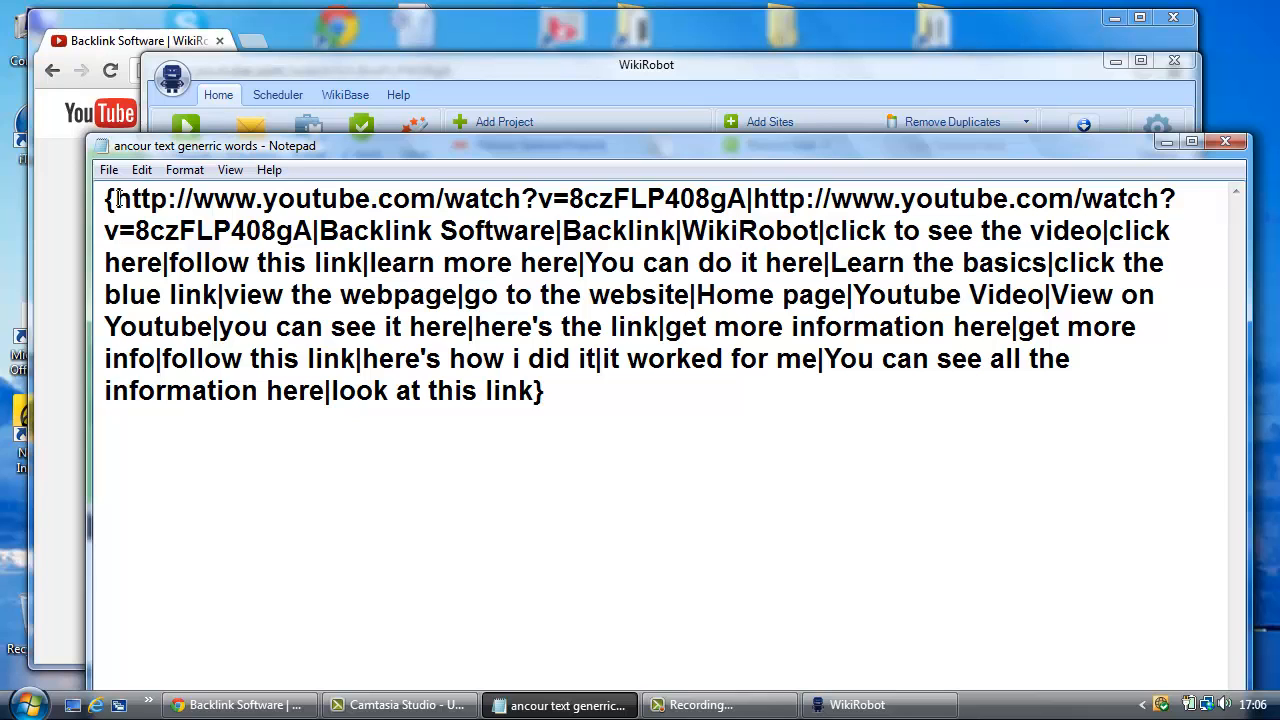
type("Wiki")
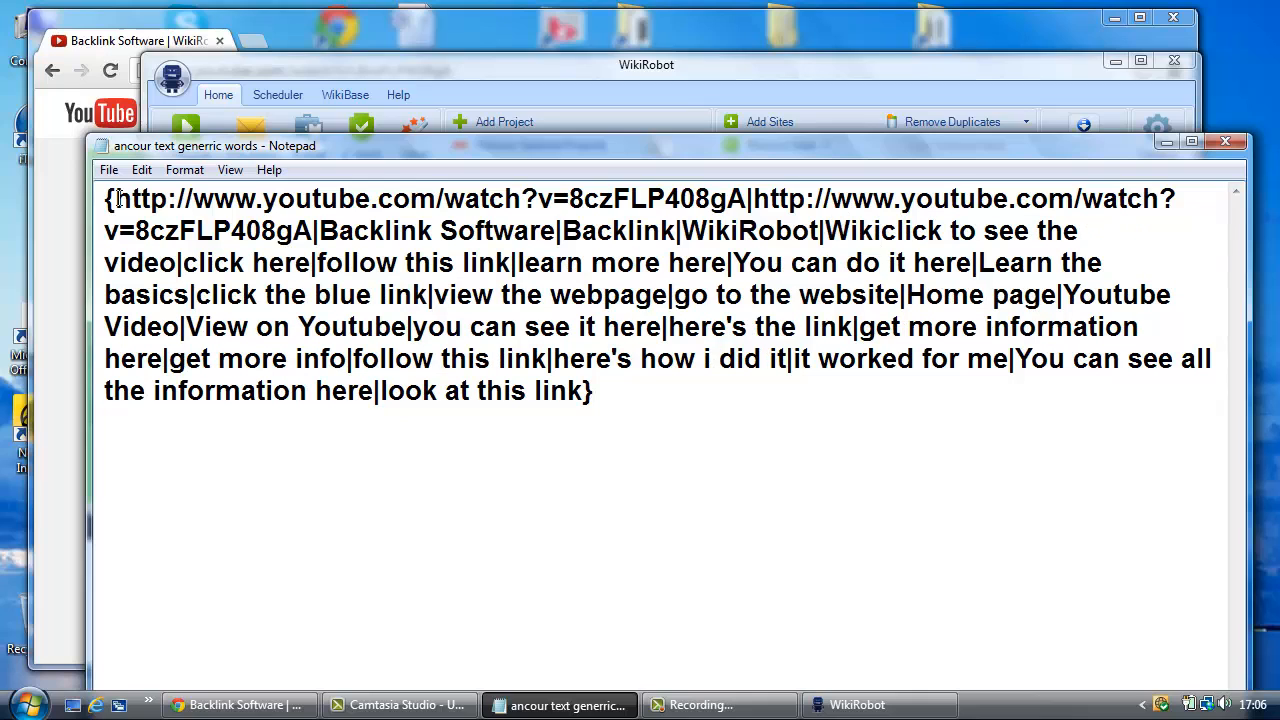
type("robot")
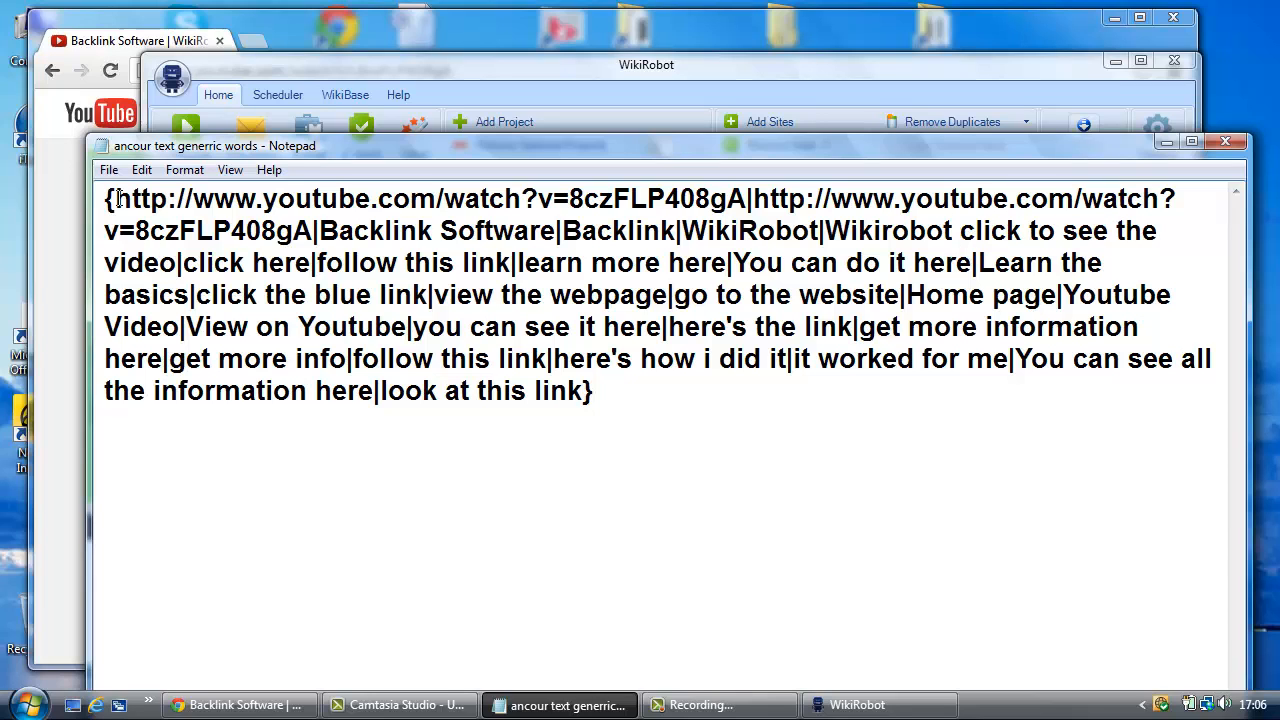
type(" tutori")
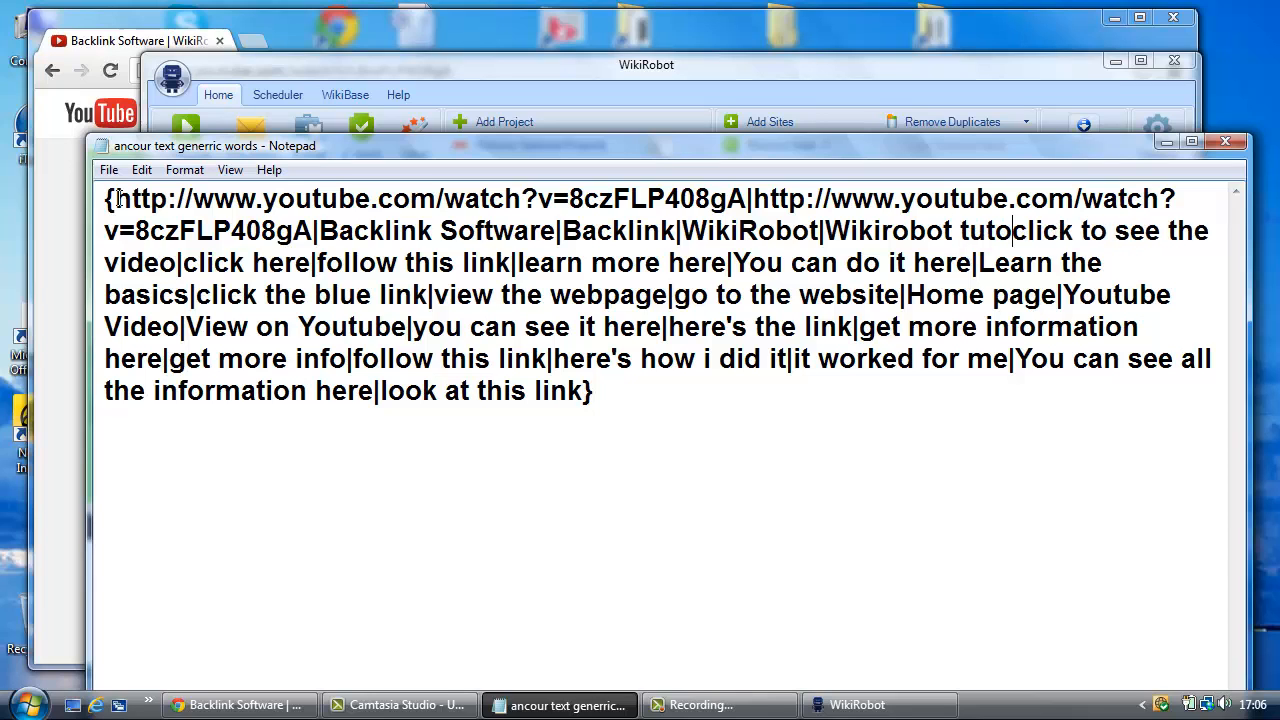
type("al|")
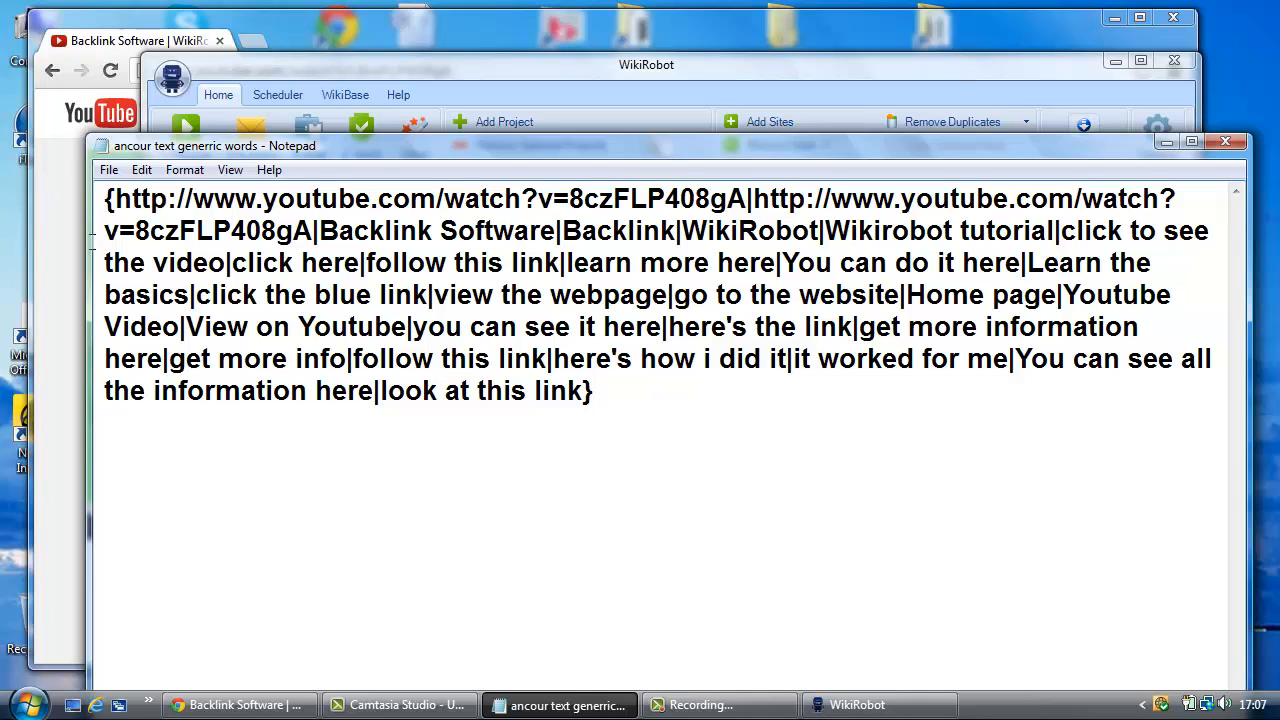
Insert the lowercase variant "|backlink software" directly after "Backlink Software" in the spin list.
left_click(555, 226)
type("|")
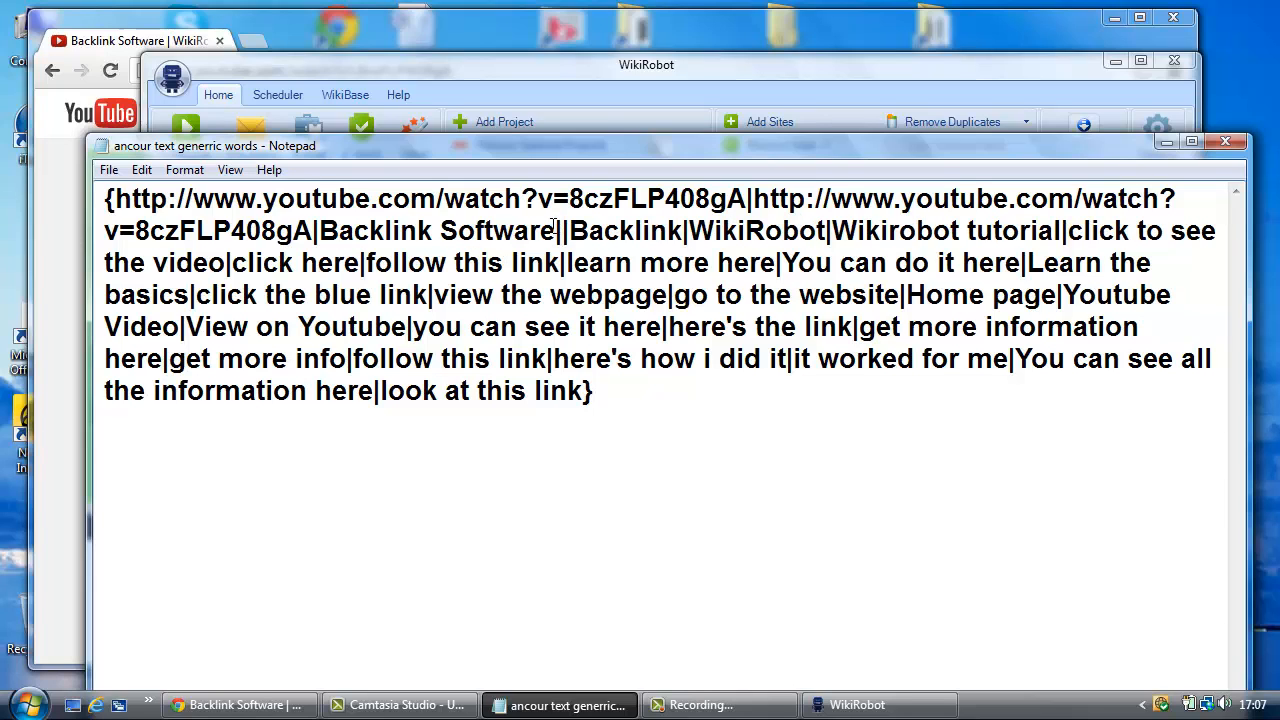
type("backlink so")
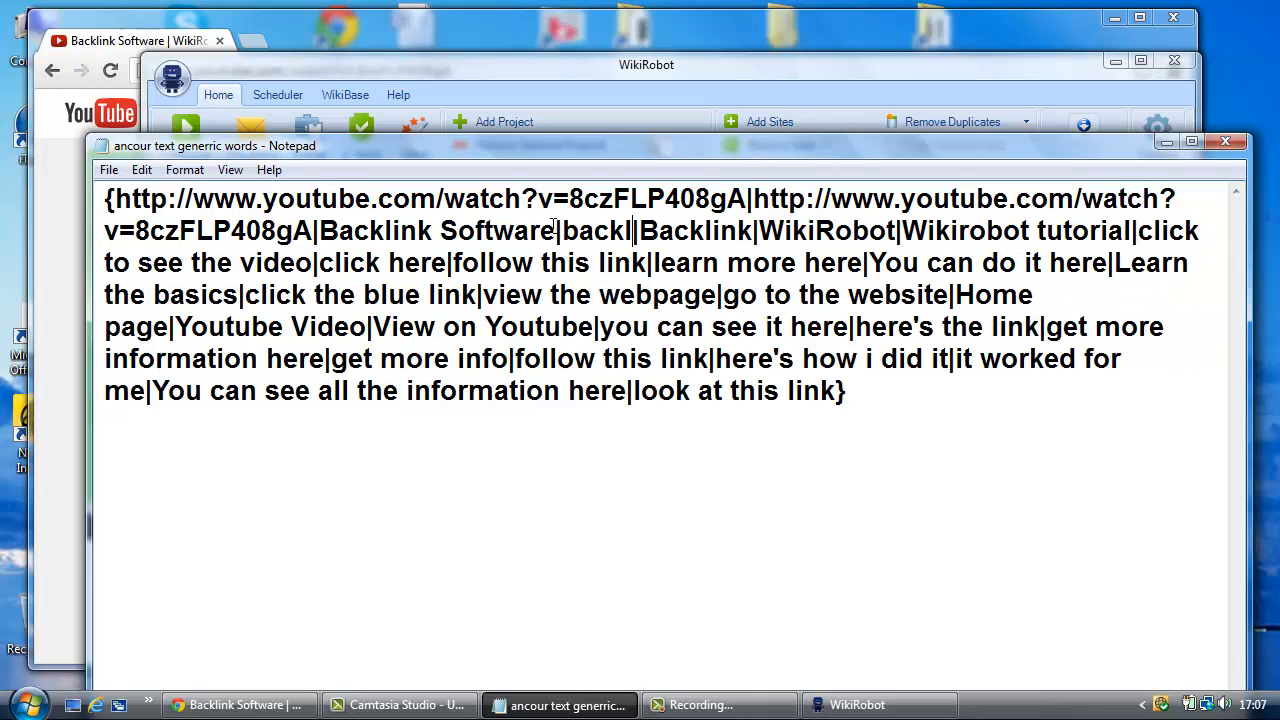
type("ftware")
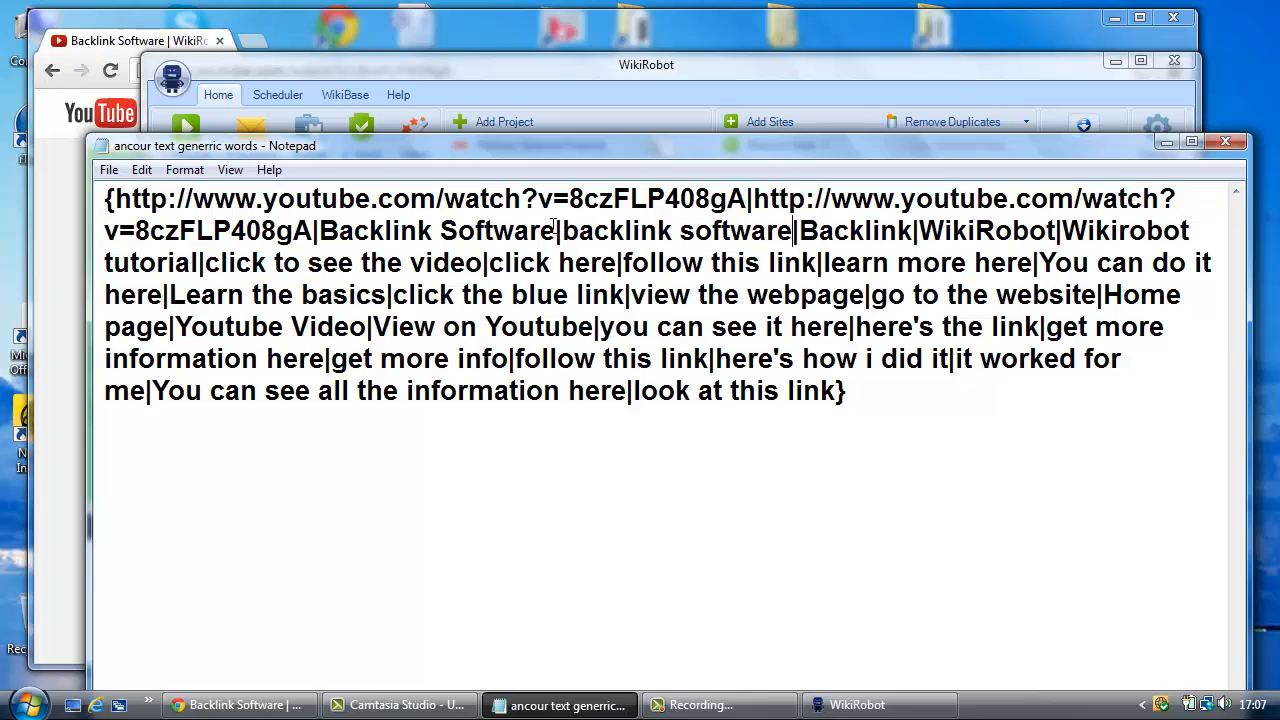
Review the spin list entries from the first video URL through "Wikirobot tutorial", along with the generic phrases after them.
key("Down")
key("Down")
key("Down")
key("Down")
key("Down")
left_click_drag(200, 262, 114, 201)
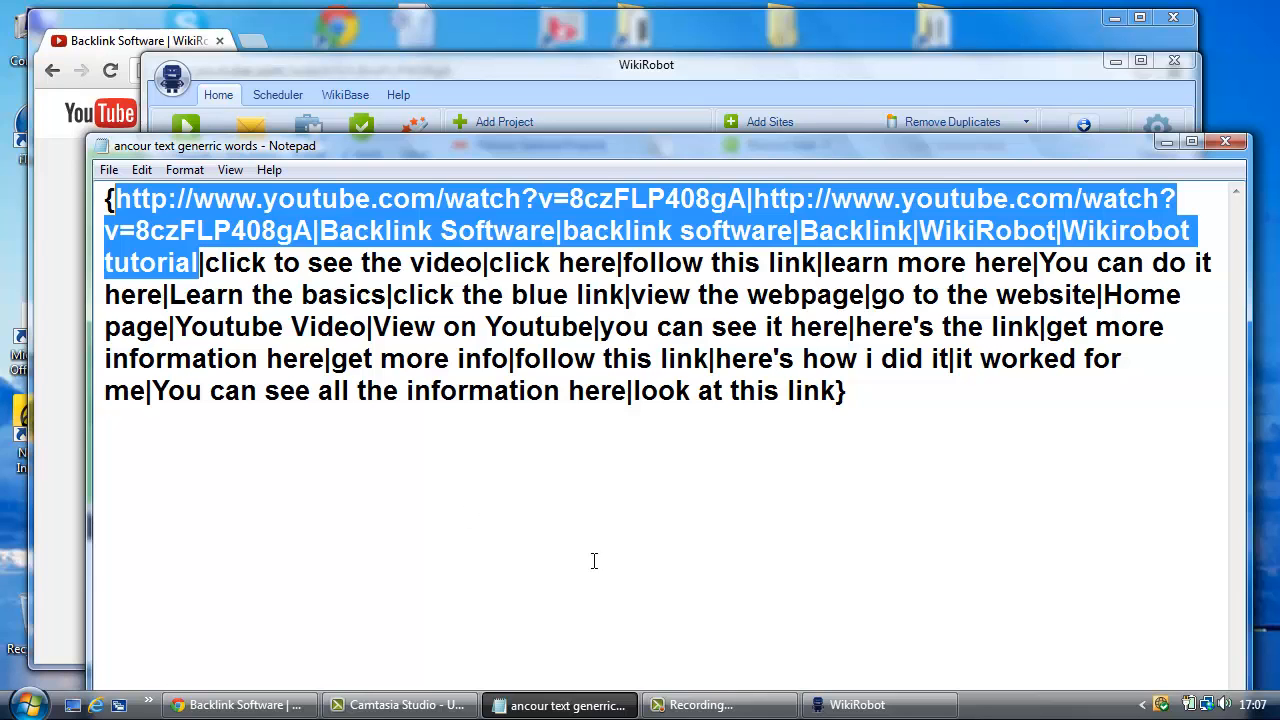
left_click(682, 587)
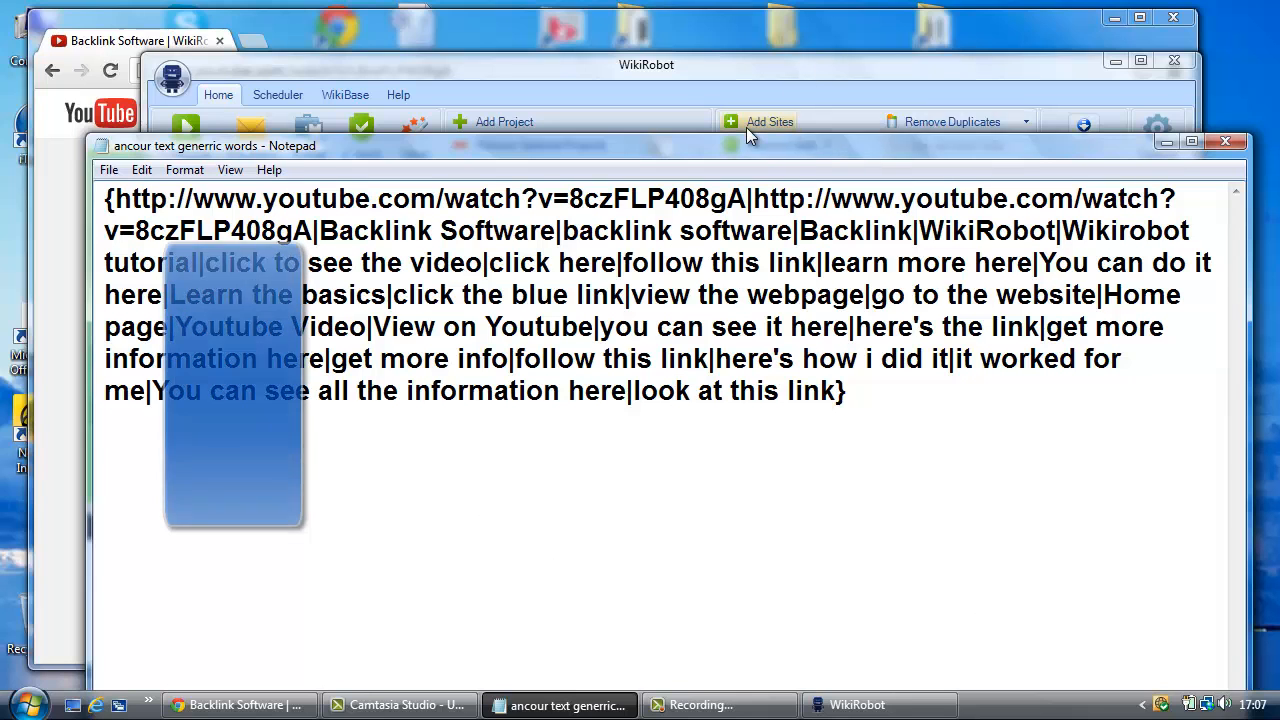
left_click_drag(702, 145, 748, 548)
left_click(596, 495)
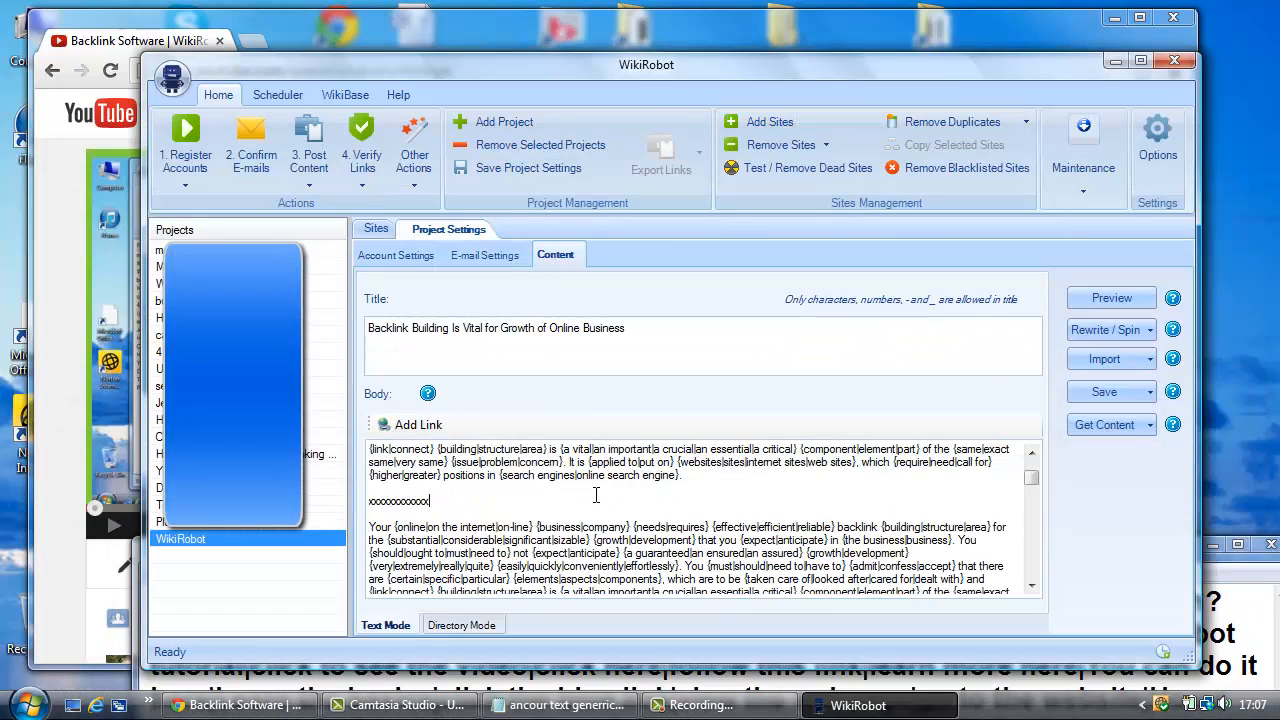
double_click(415, 506)
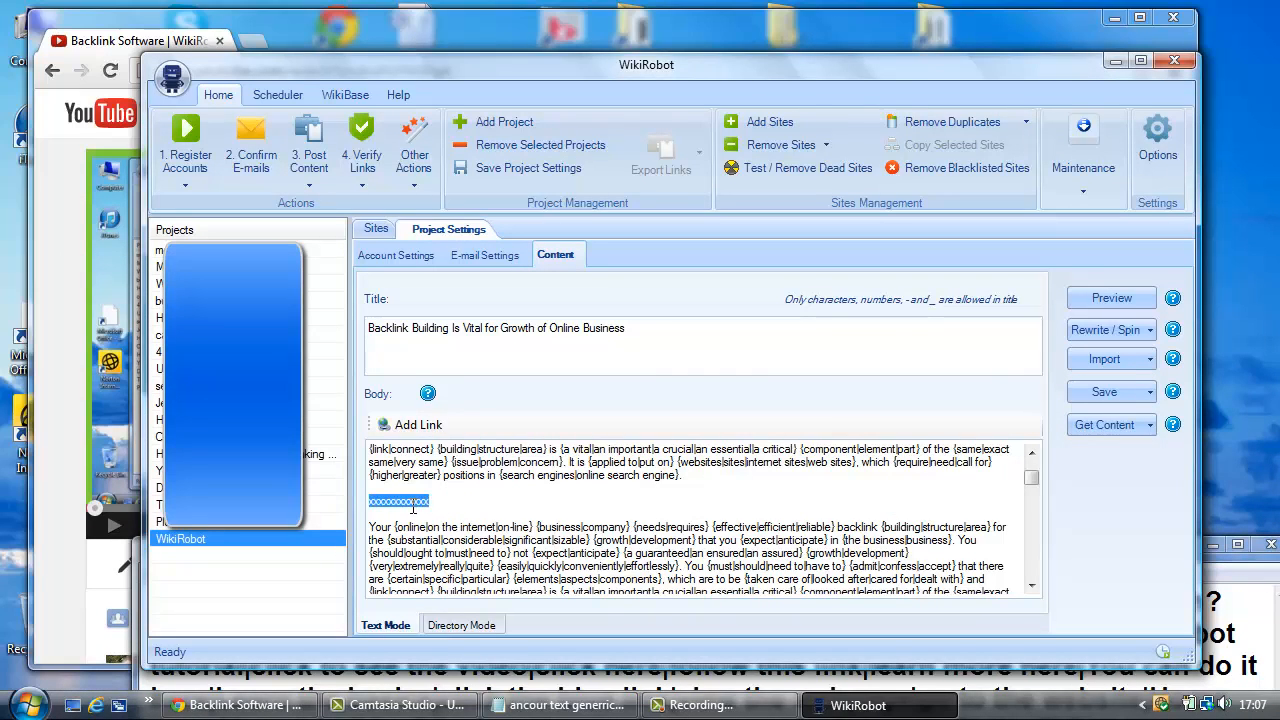
left_click(414, 428)
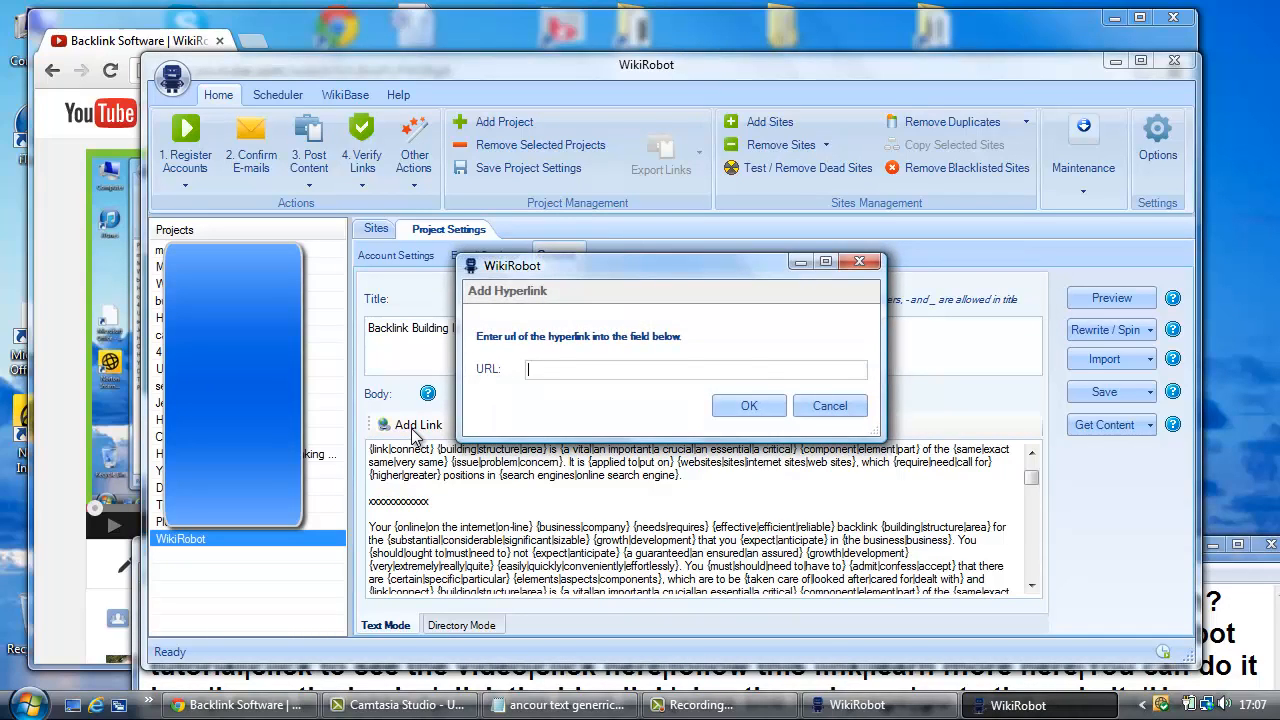
type("http://www.youtube.com/watch?v=8czFLP408gA")
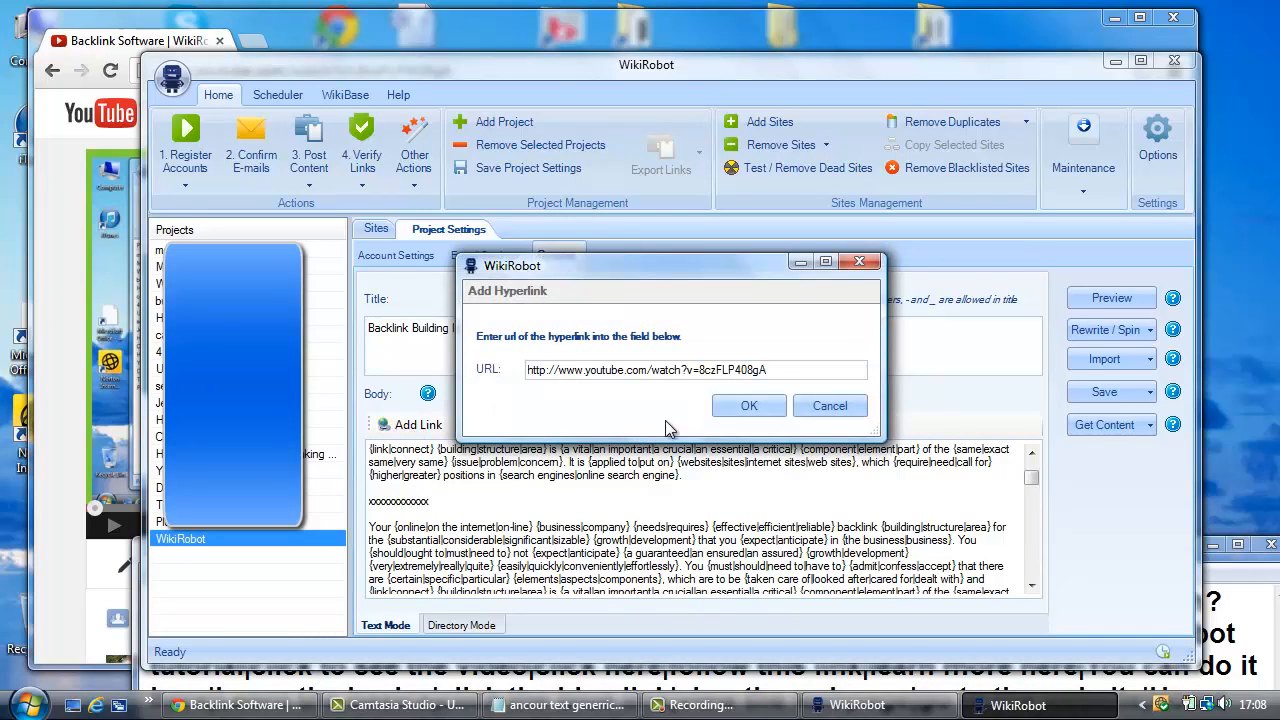
left_click(746, 406)
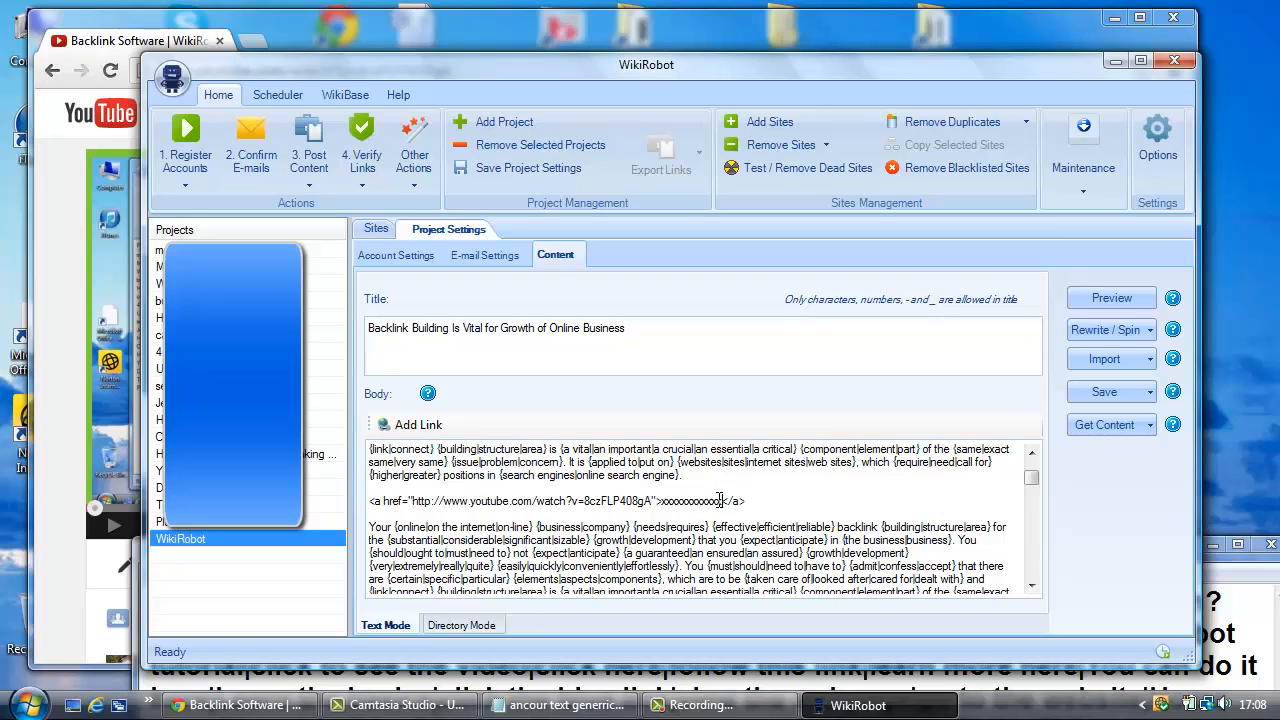
Replace the placeholder anchor text in the article body's YouTube link with the entire spin list copied from the Notepad file "ancour text generric words".
double_click(698, 501)
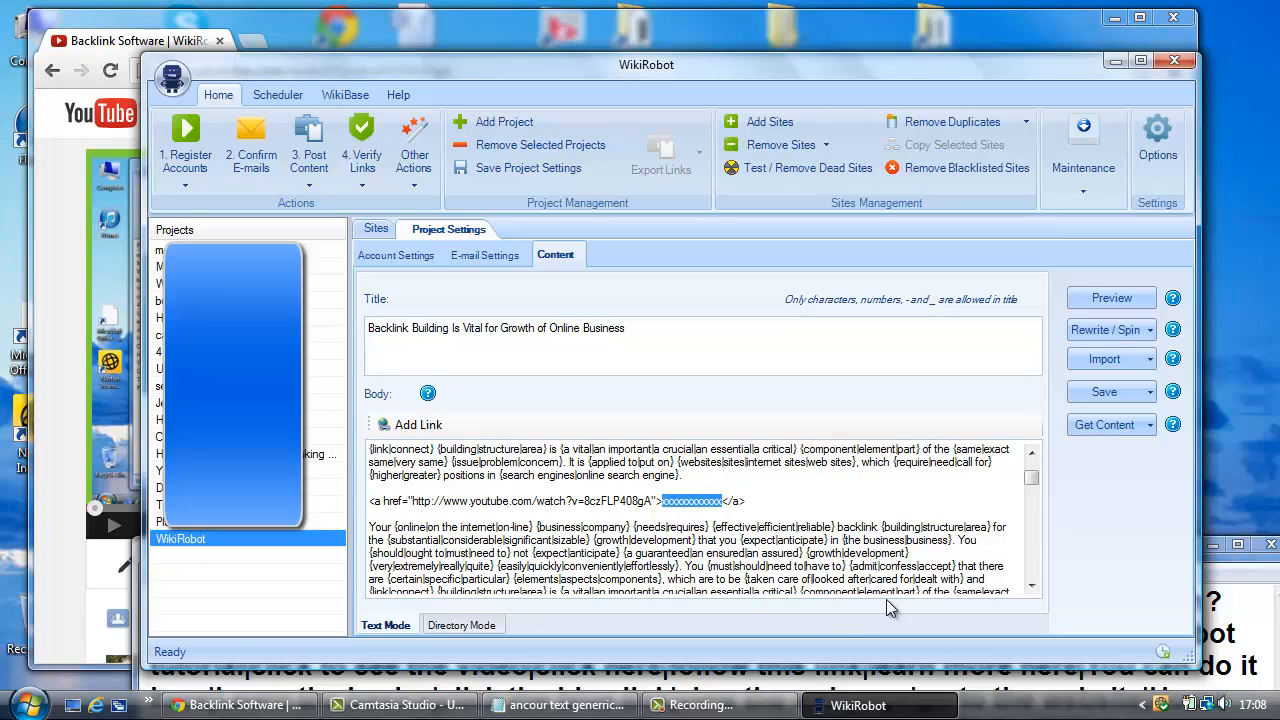
left_click(1245, 583)
left_click_drag(1133, 557, 1107, 245)
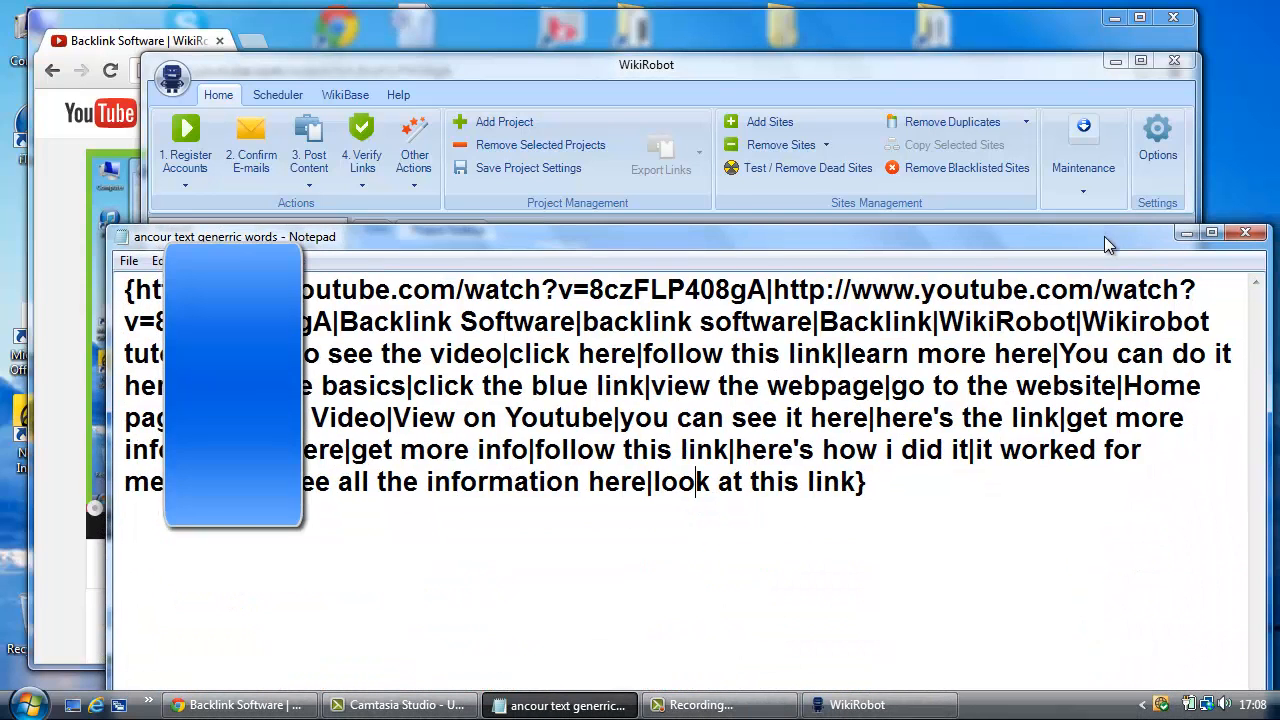
right_click(733, 416)
left_click(800, 277)
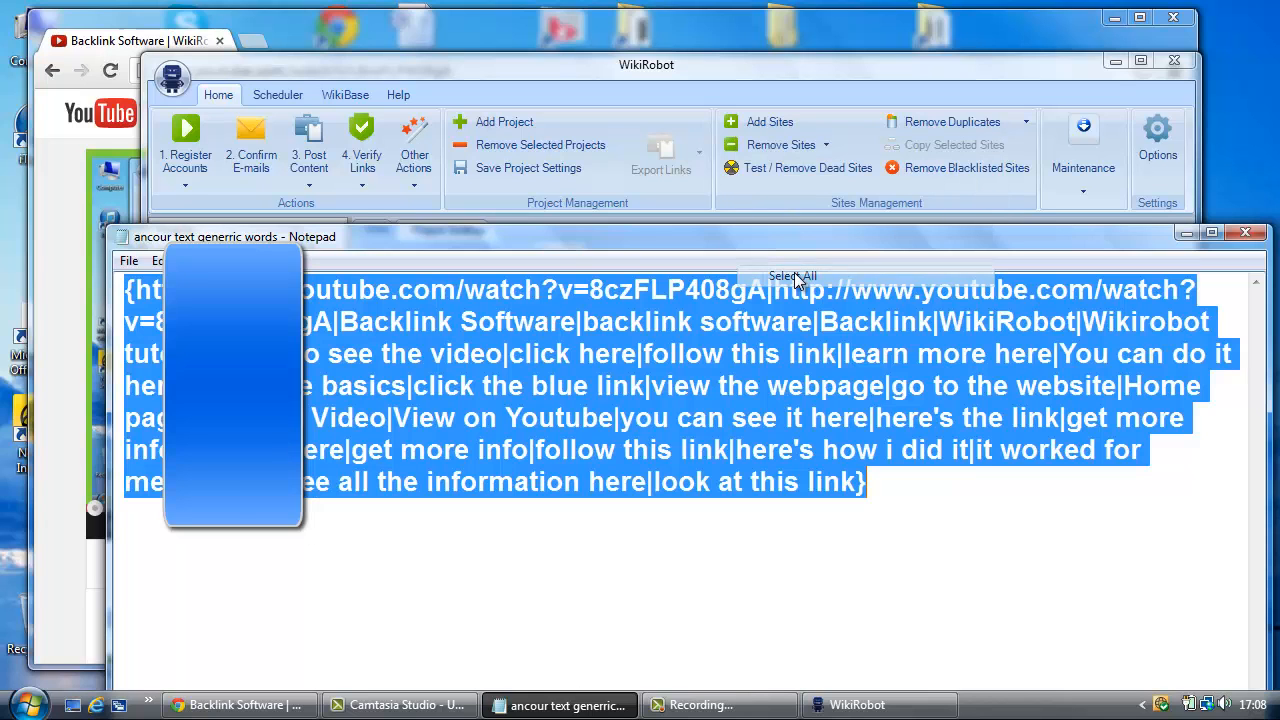
right_click(710, 344)
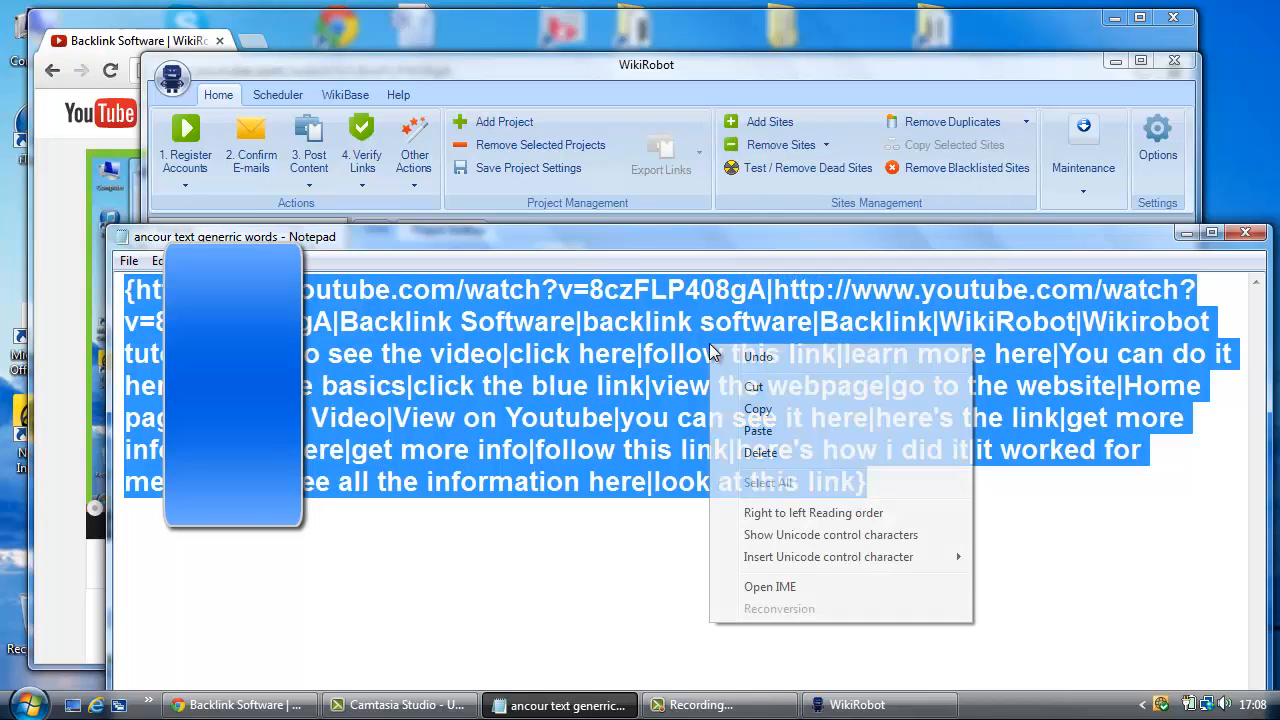
left_click(765, 409)
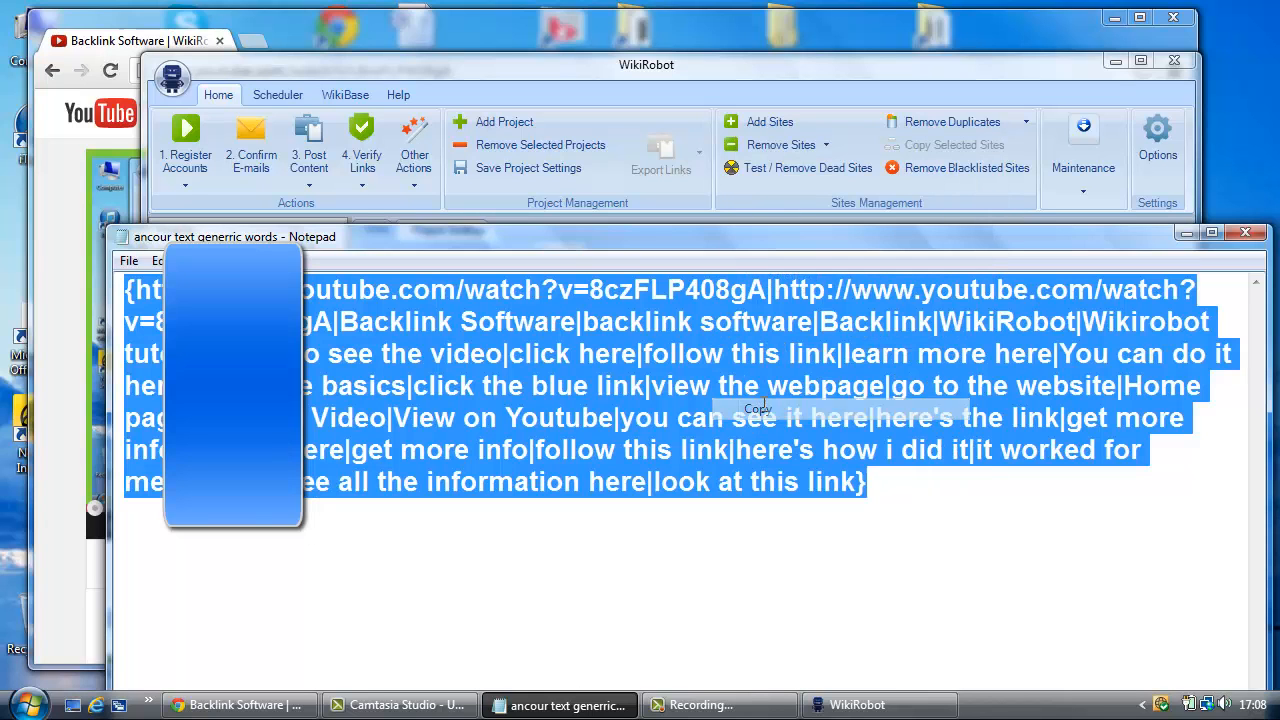
left_click(806, 70)
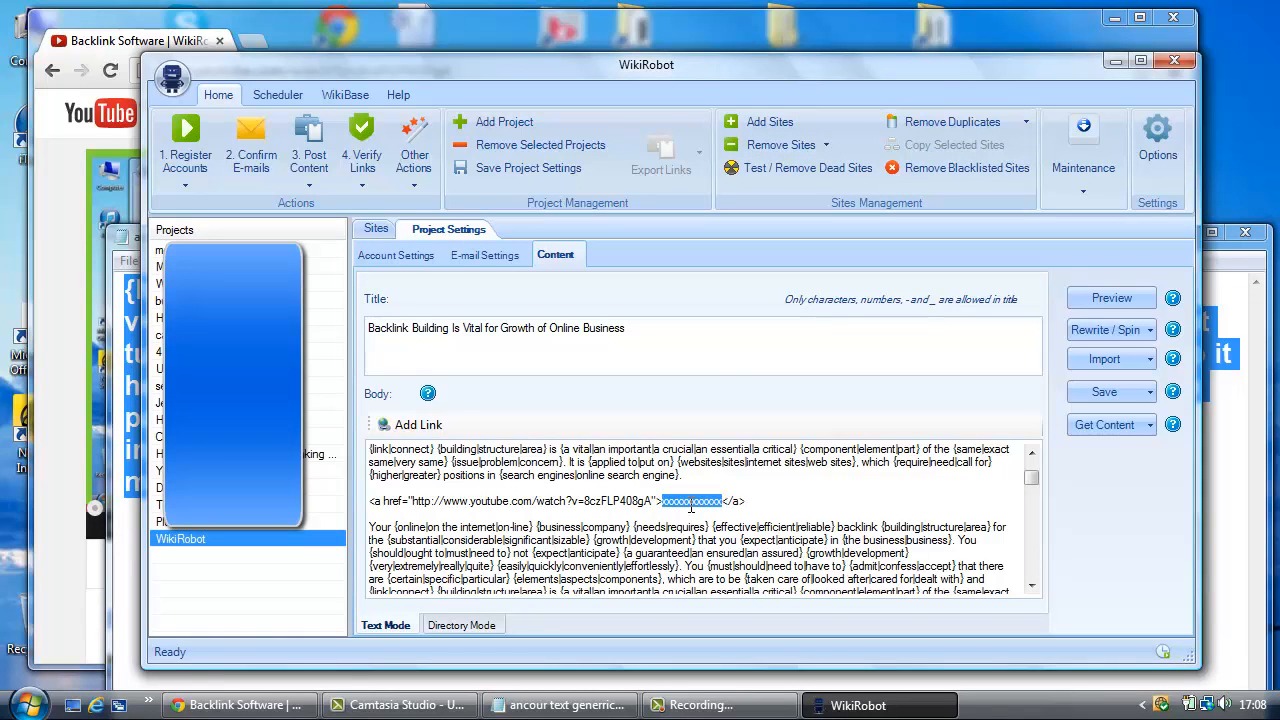
key("ctrl+v")
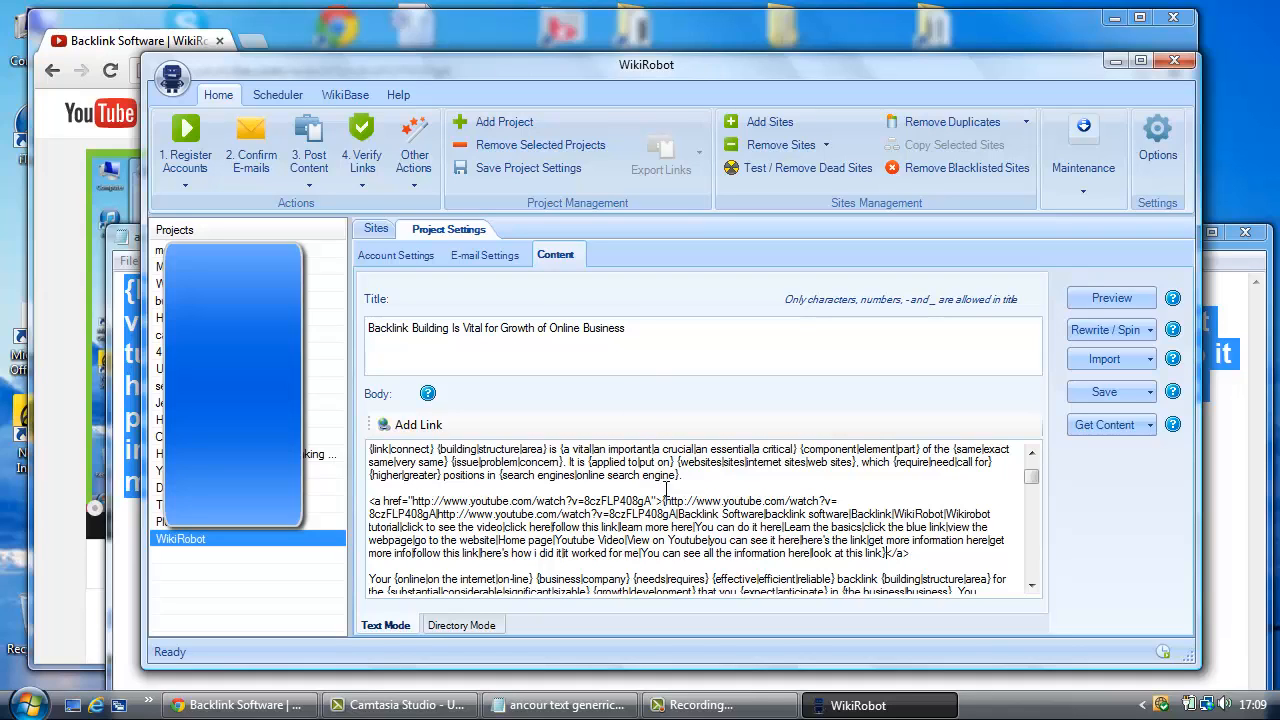
mouse_move(735, 708)
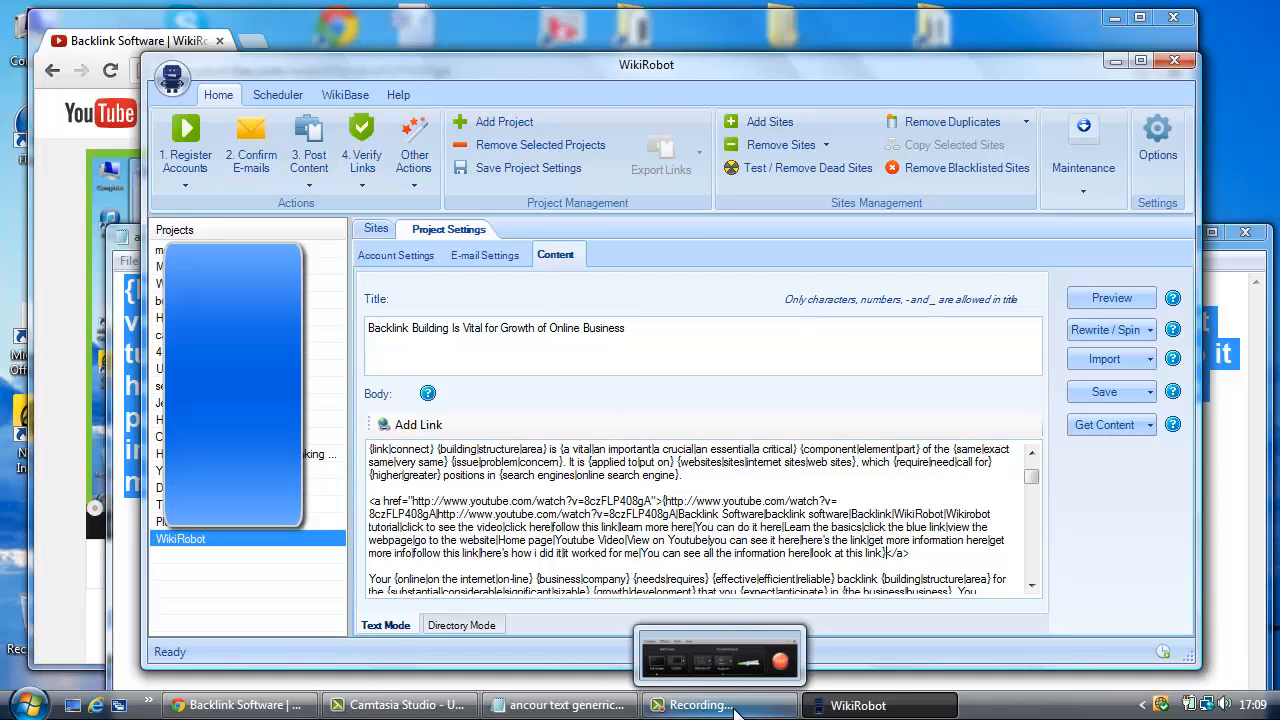
left_click(735, 705)
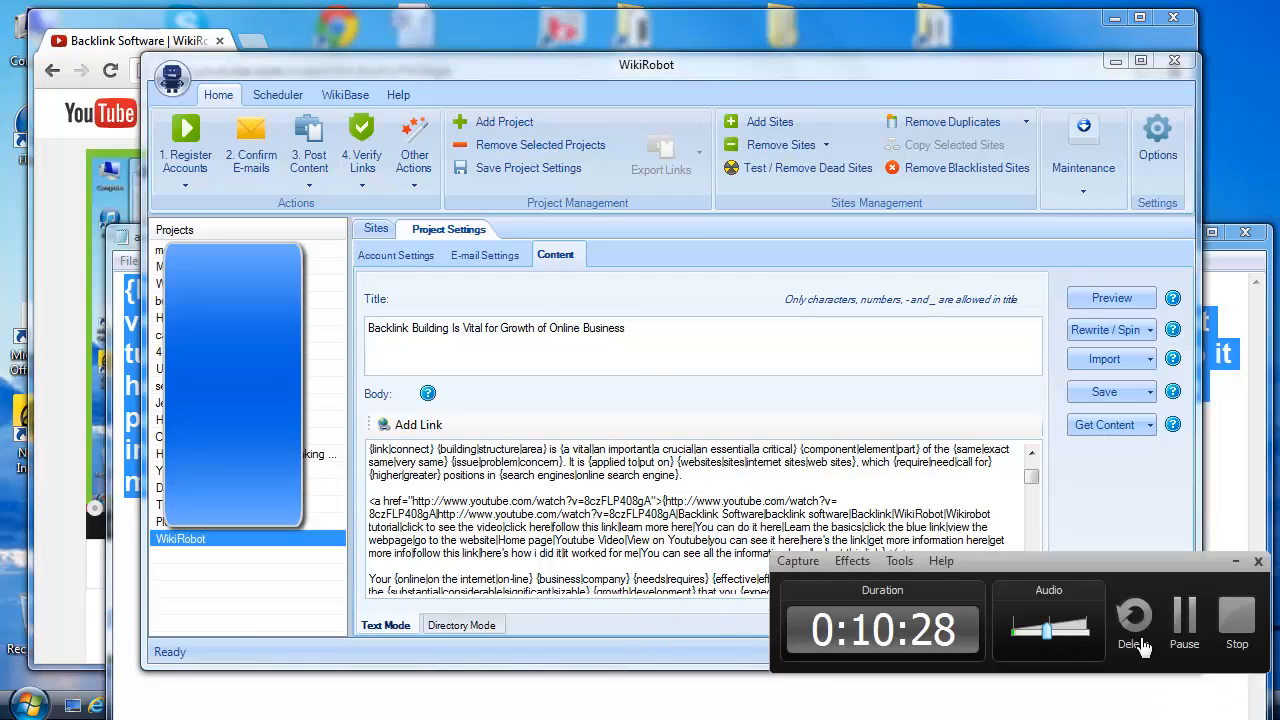
left_click(1197, 628)
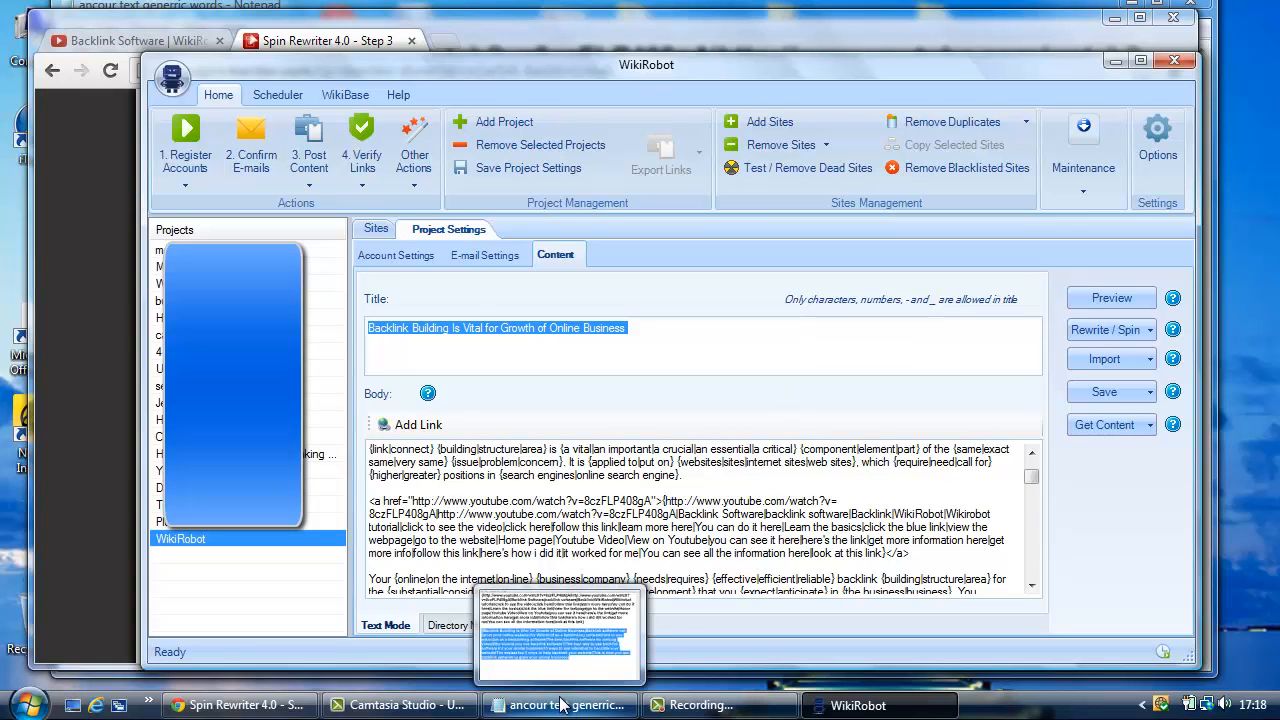
Review the list of alternative titles in the Notepad file, starting with "Backlink Building Is Vital for Growth of Online Business".
left_click(560, 705)
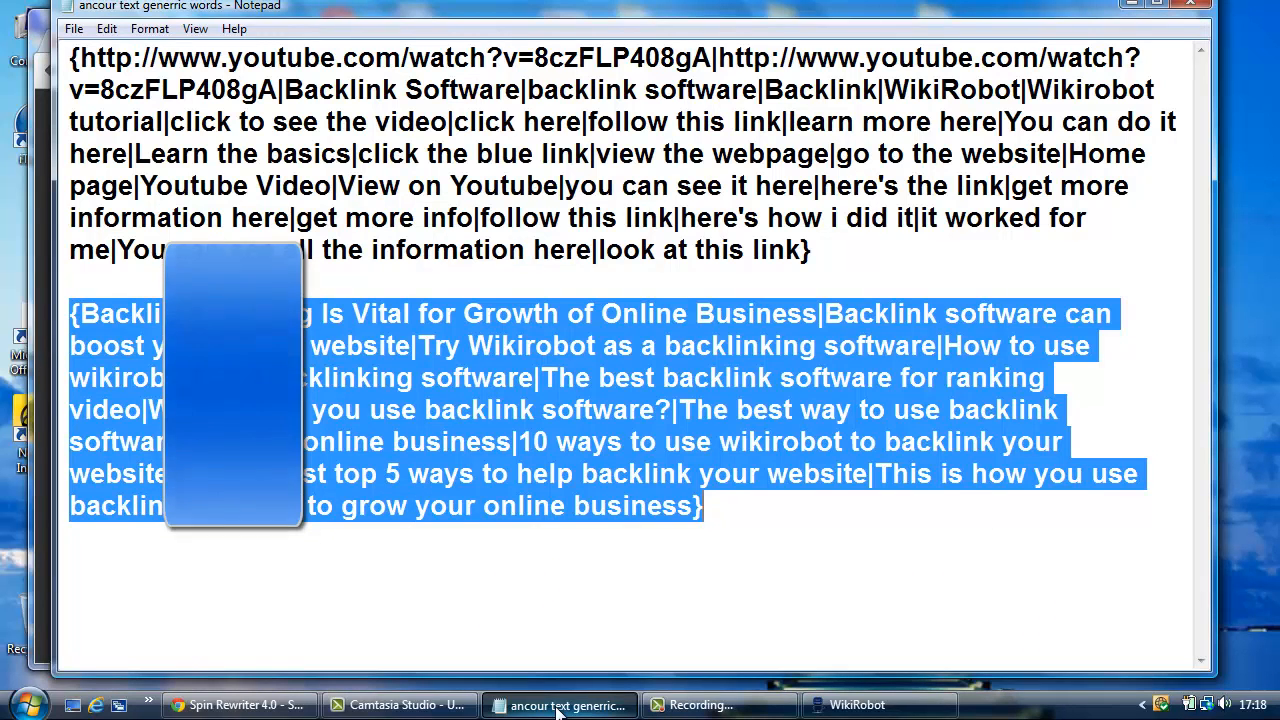
left_click(551, 506)
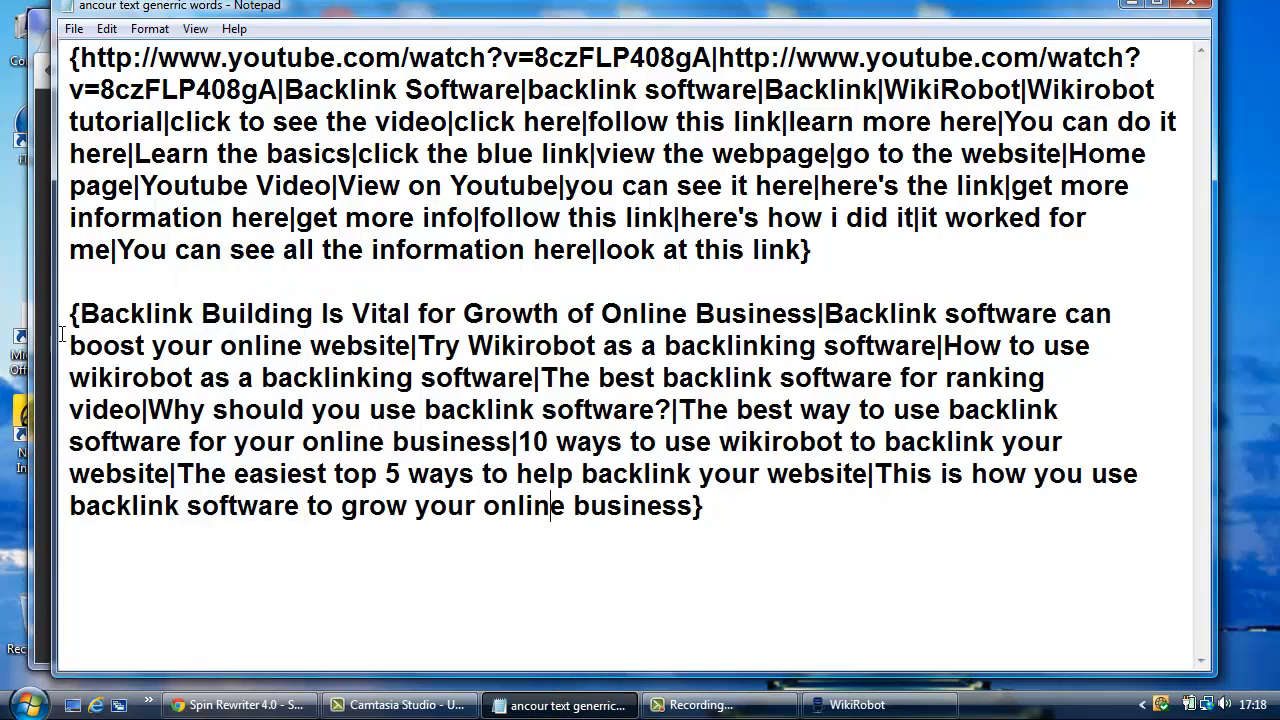
left_click_drag(80, 314, 816, 310)
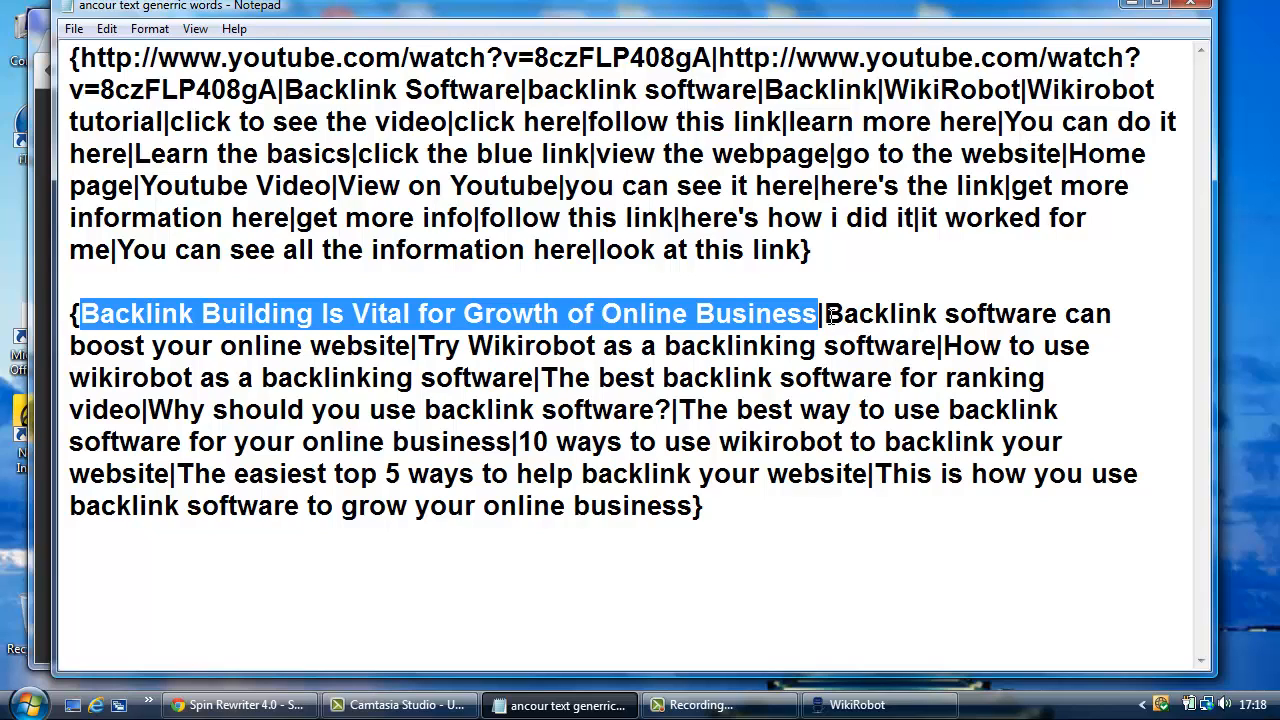
left_click(818, 312)
left_click(842, 536)
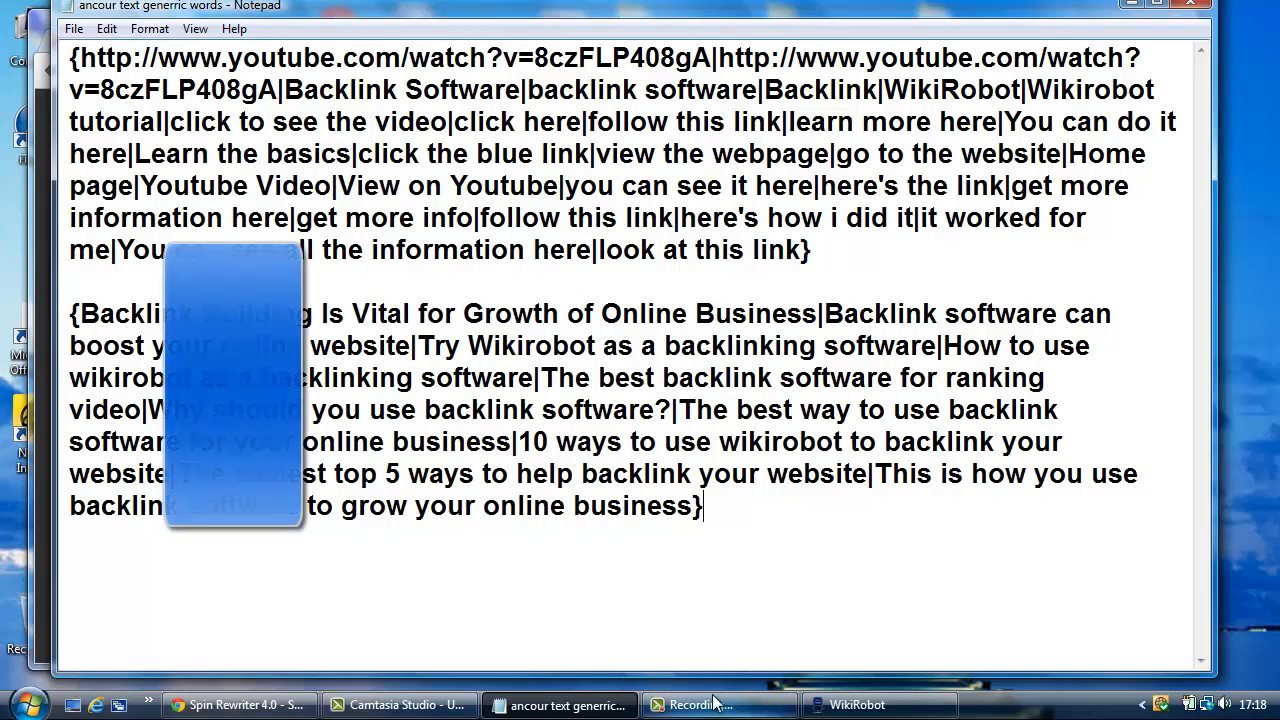
Return to WikiRobot, replace the article title with the copied spun title list beginning "{{Backlink|Back links|Back link|Link}", and save the project settings.
left_click(840, 705)
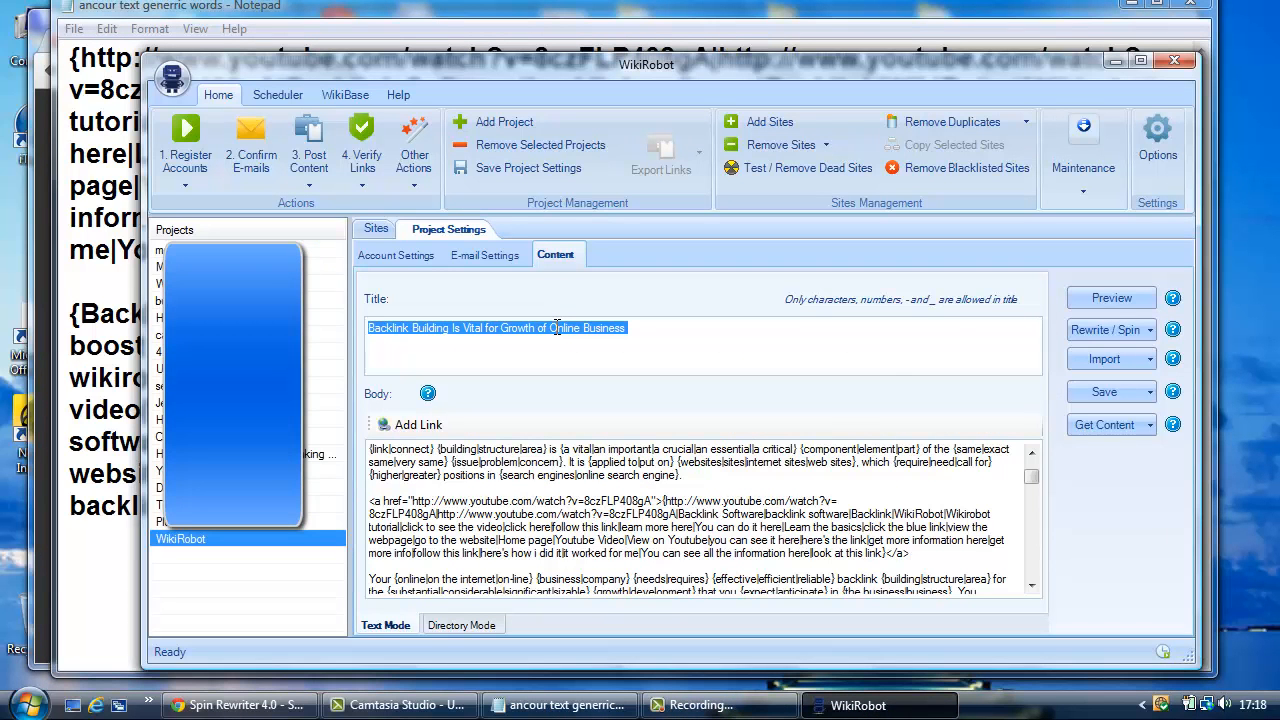
key("ctrl+v")
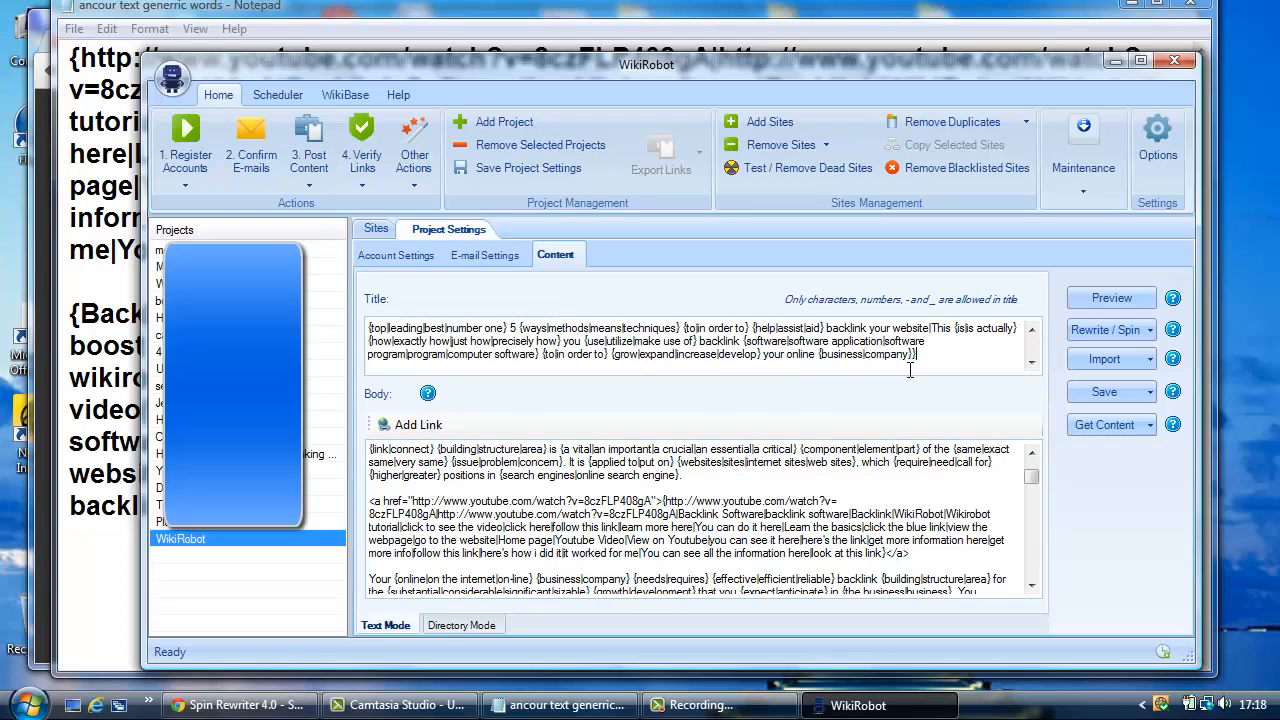
left_click(1031, 331)
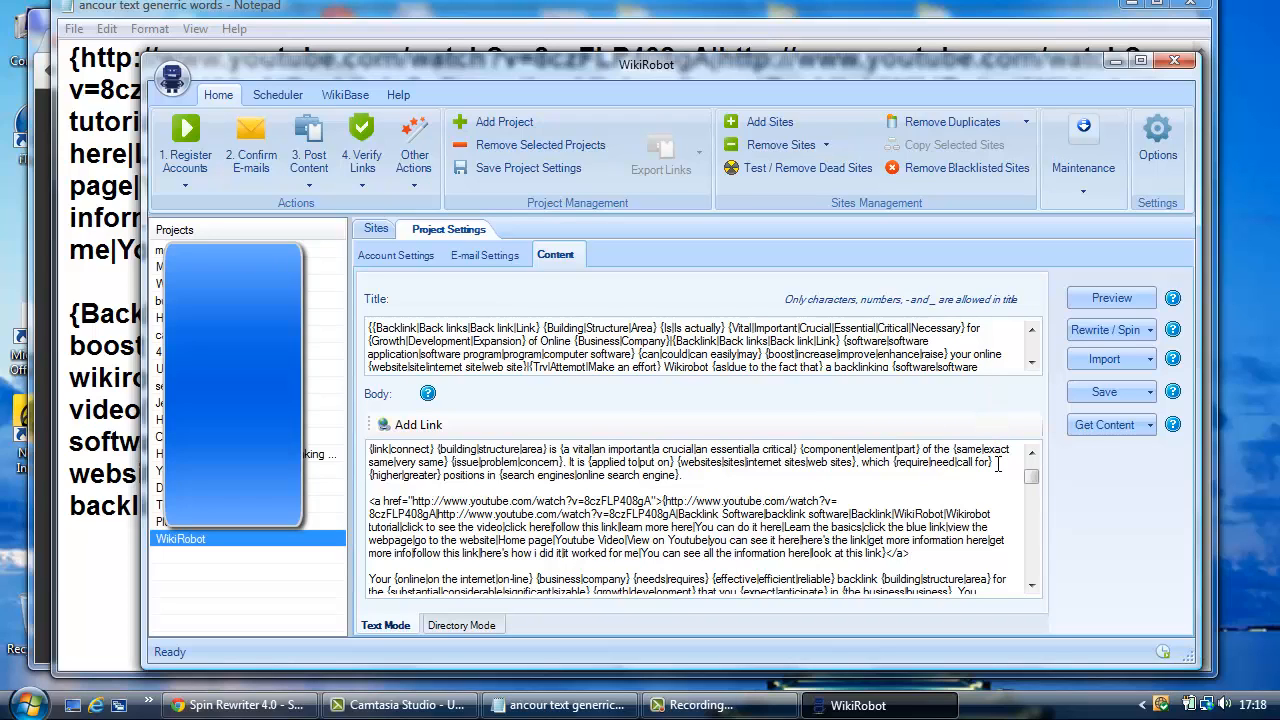
left_click(505, 172)
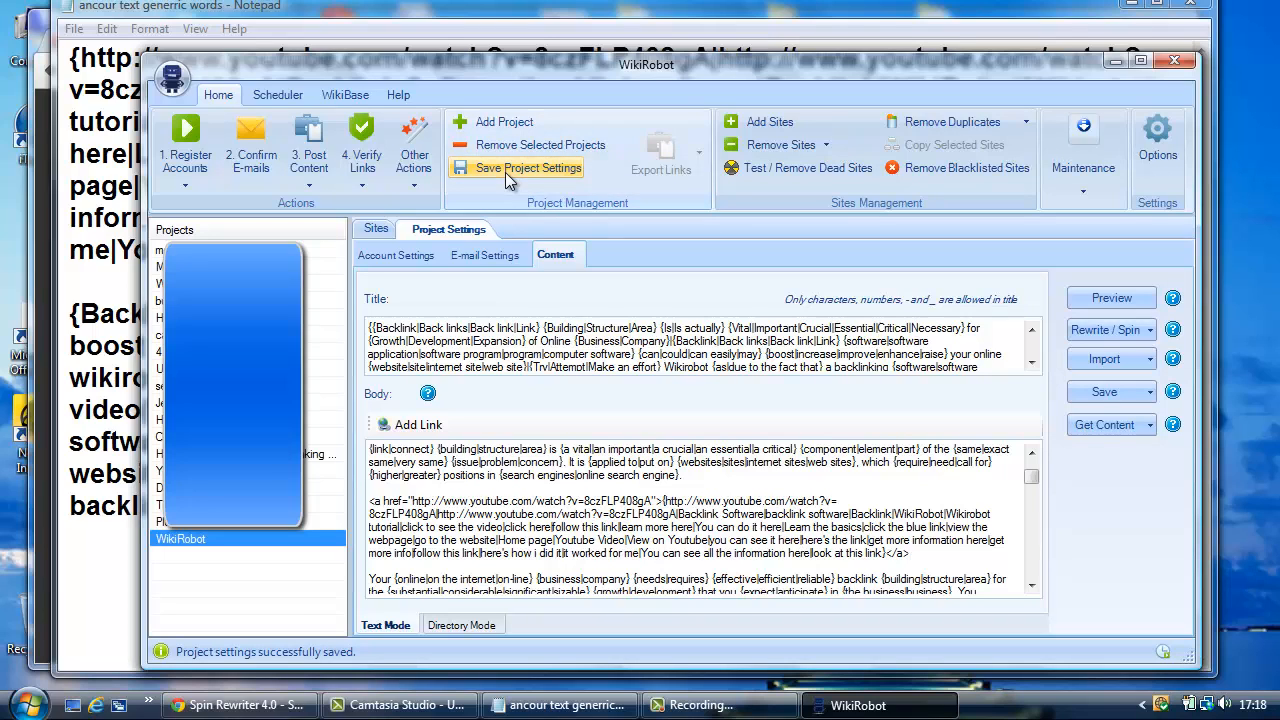
Check the general option "Allow usage of special characters in content title", close the options without saving, and save the project settings.
mouse_move(213, 706)
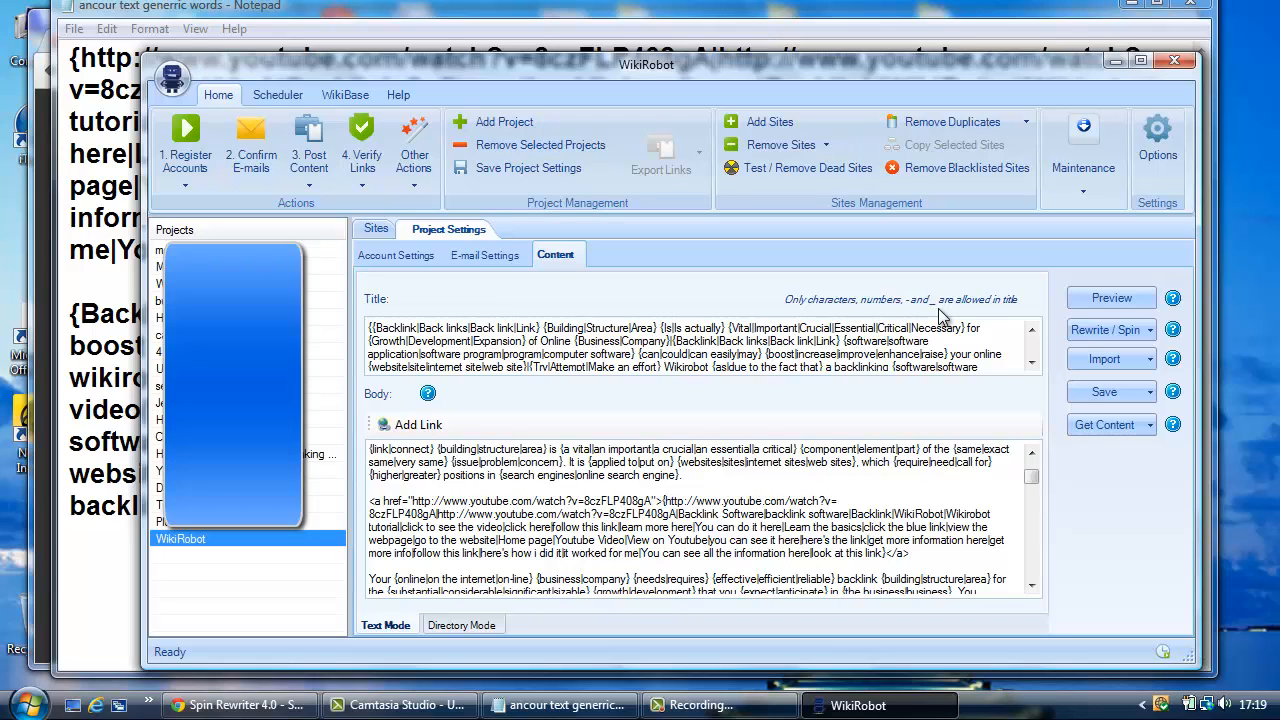
left_click(1166, 132)
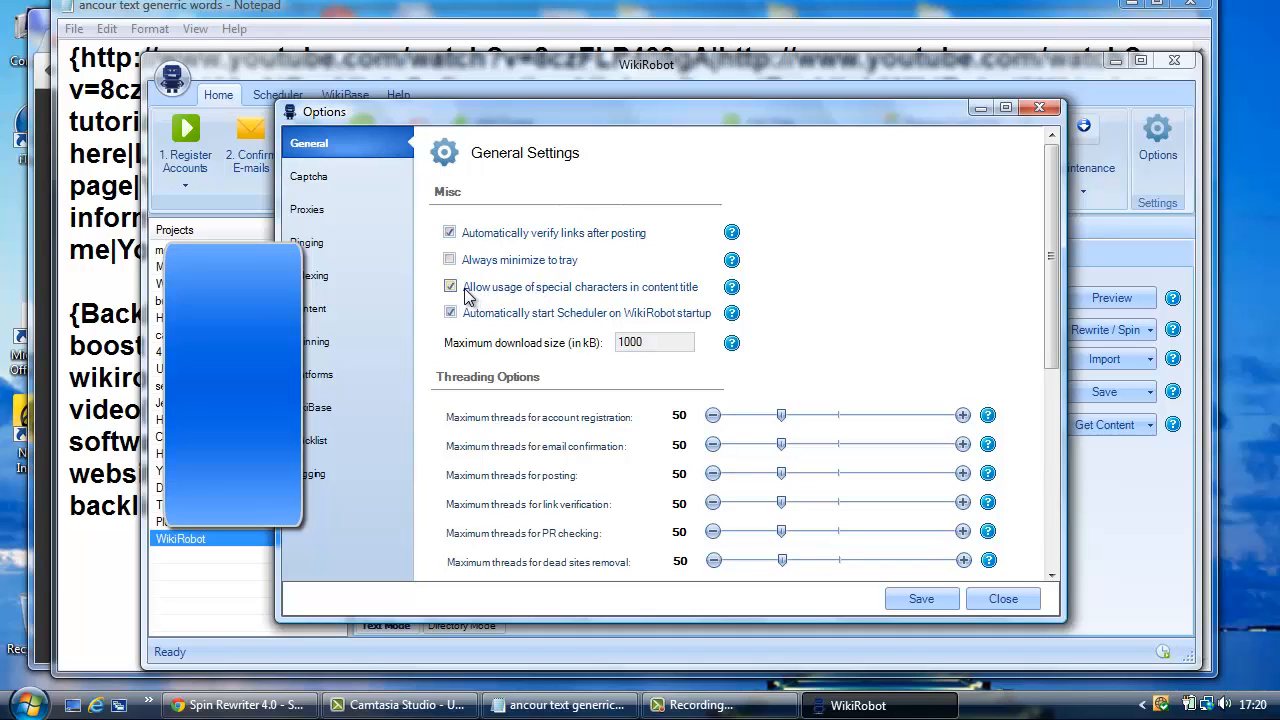
left_click(451, 289)
left_click(451, 289)
left_click(1039, 107)
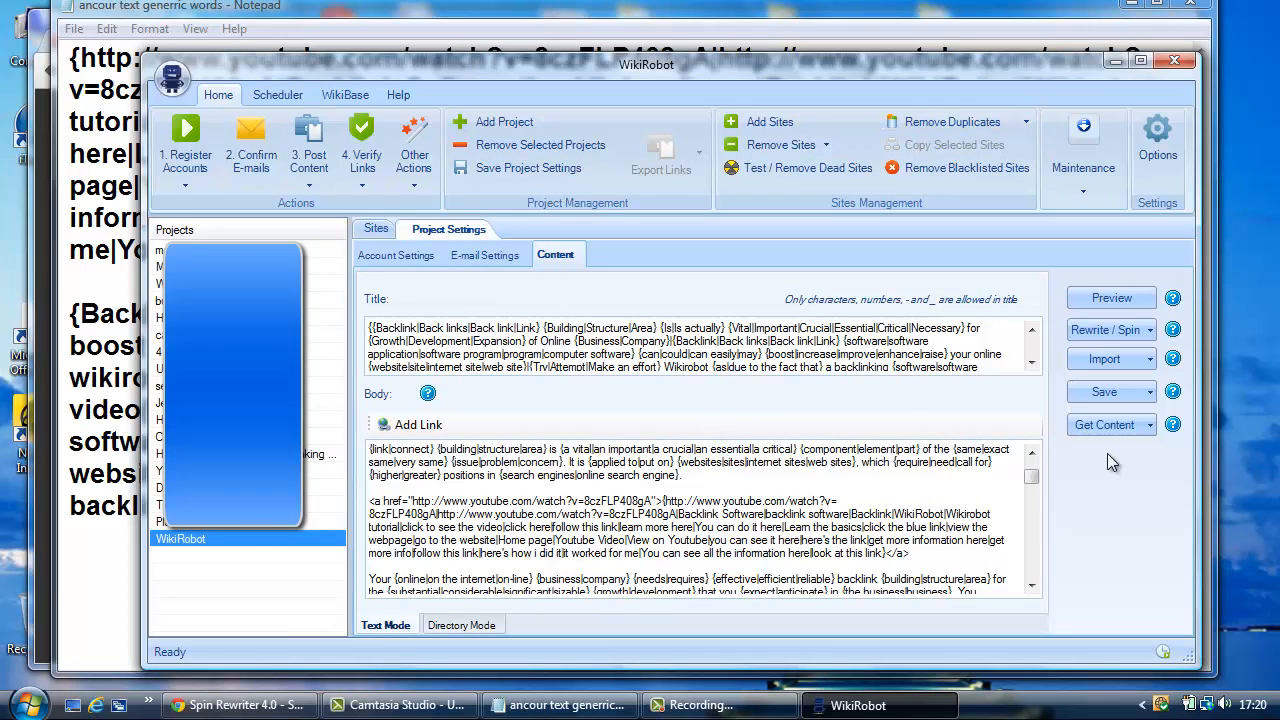
left_click(483, 169)
Preview the project content, spin it again several times to compare the title, link text and body variations, and close the preview.
left_click(1104, 298)
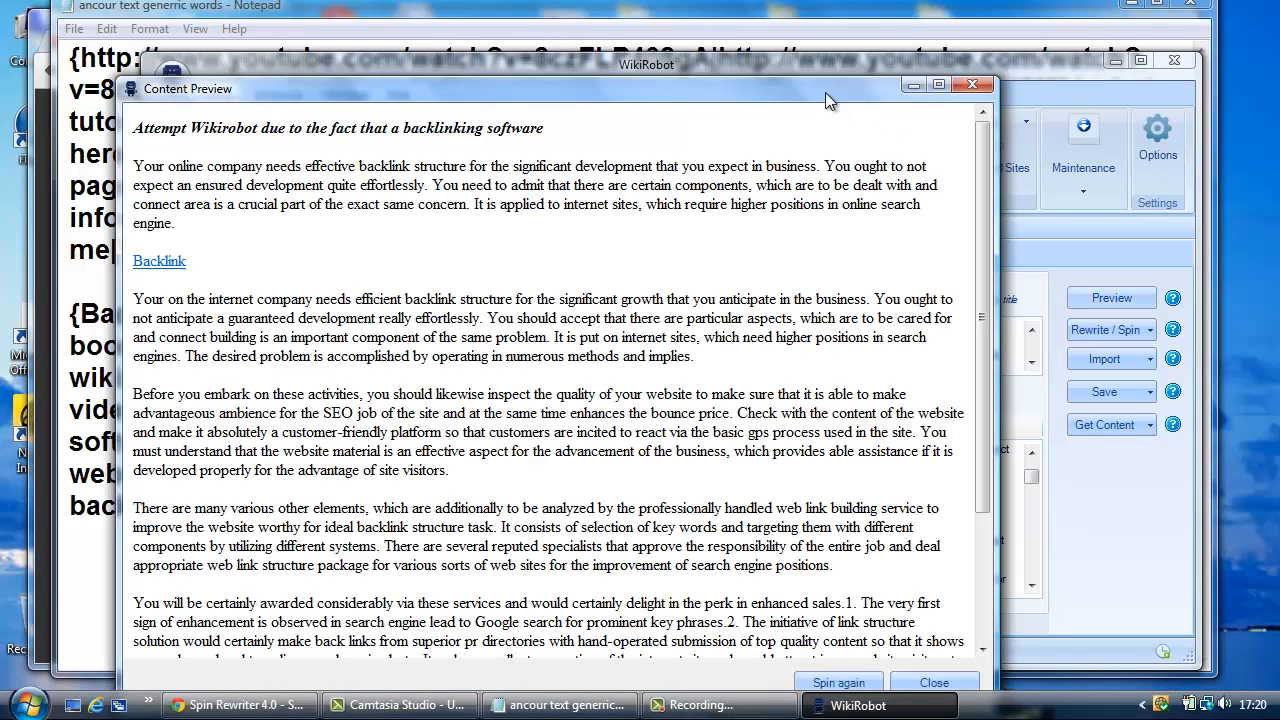
left_click_drag(819, 83, 826, 26)
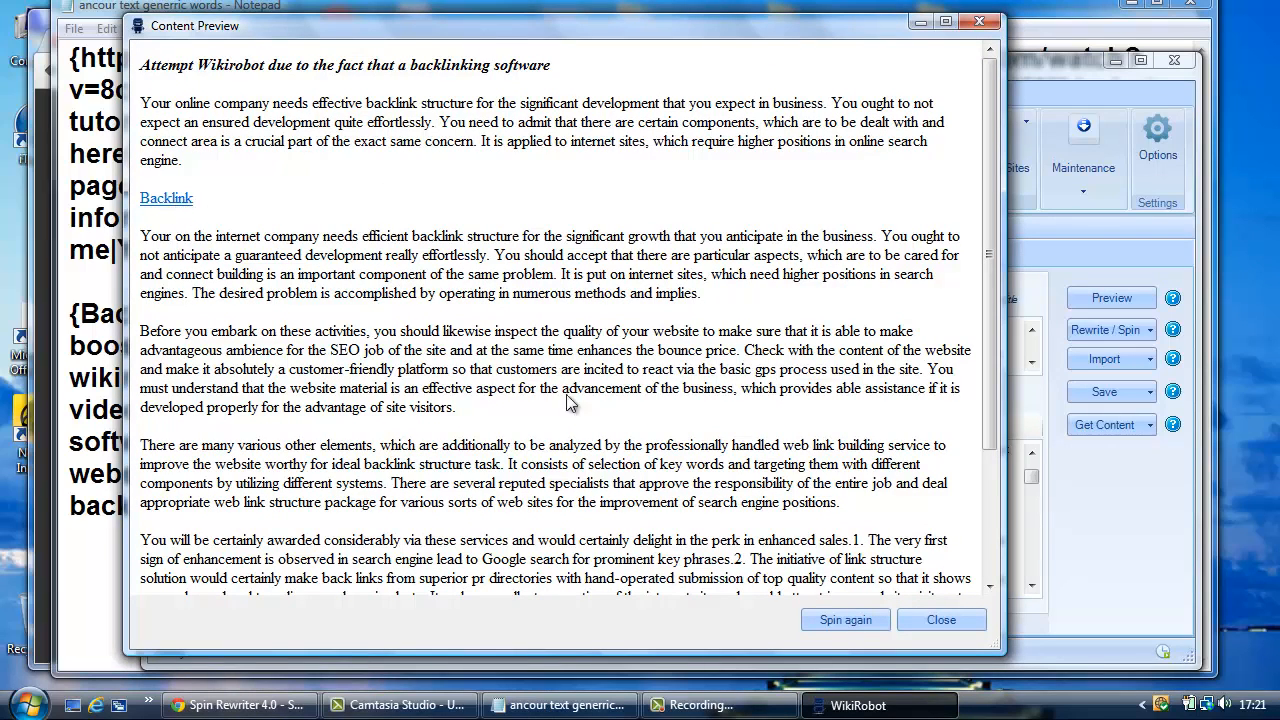
left_click(830, 616)
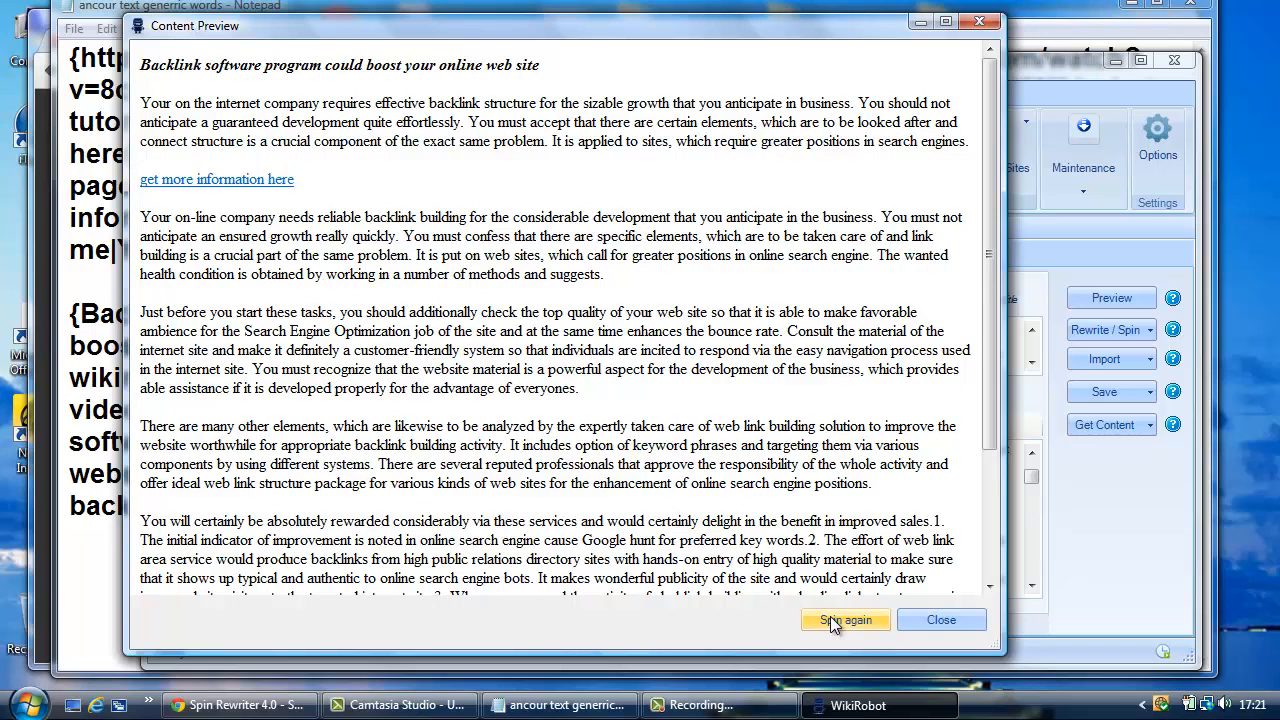
left_click(830, 620)
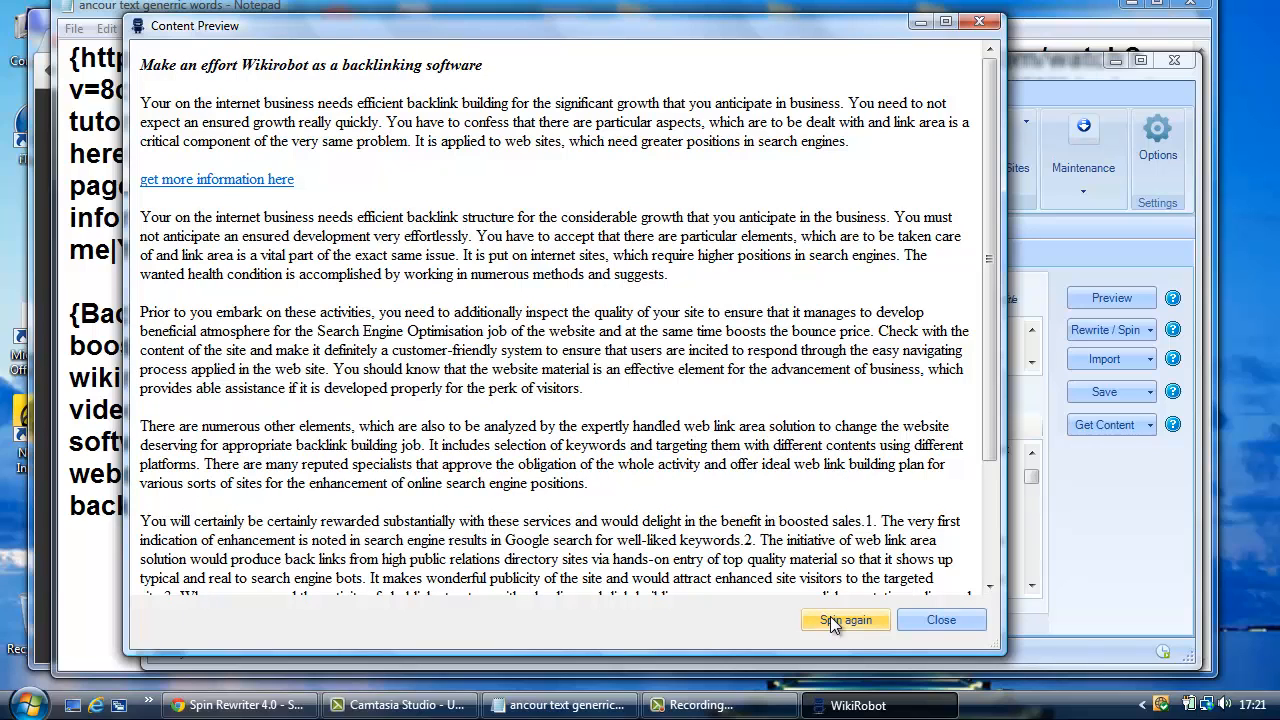
left_click(830, 620)
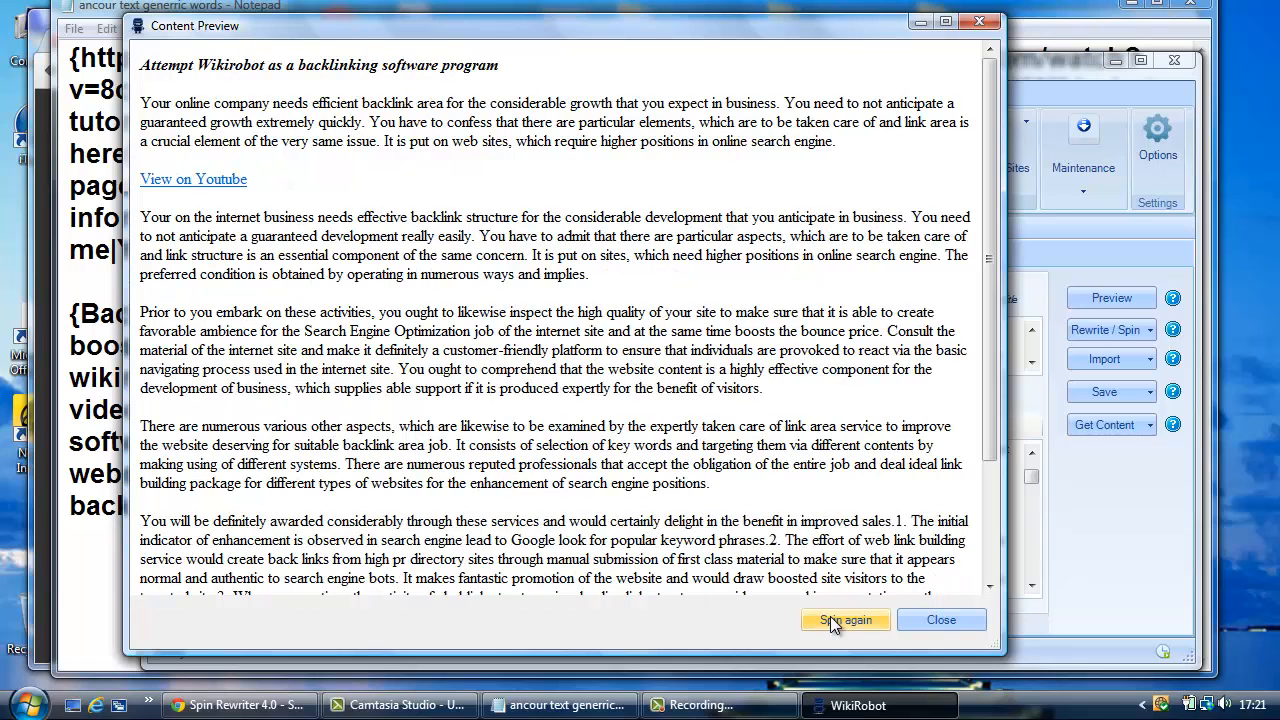
left_click(830, 620)
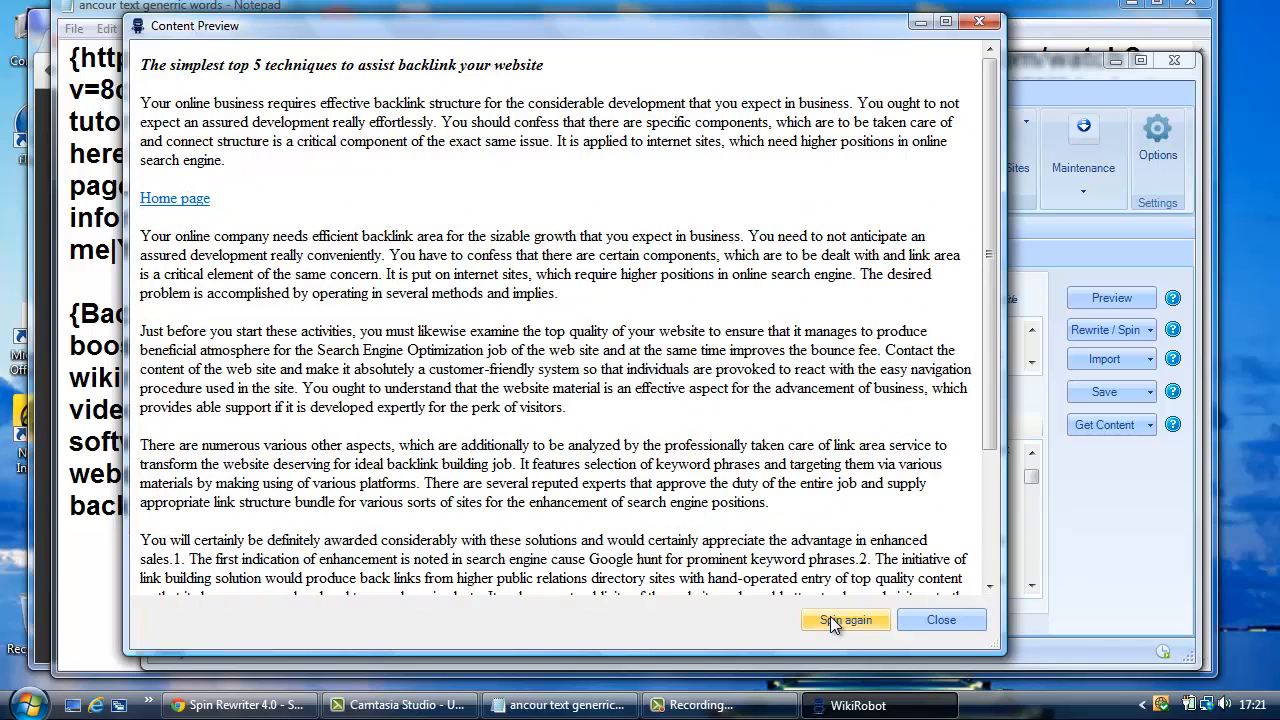
left_click(830, 620)
left_click(830, 620)
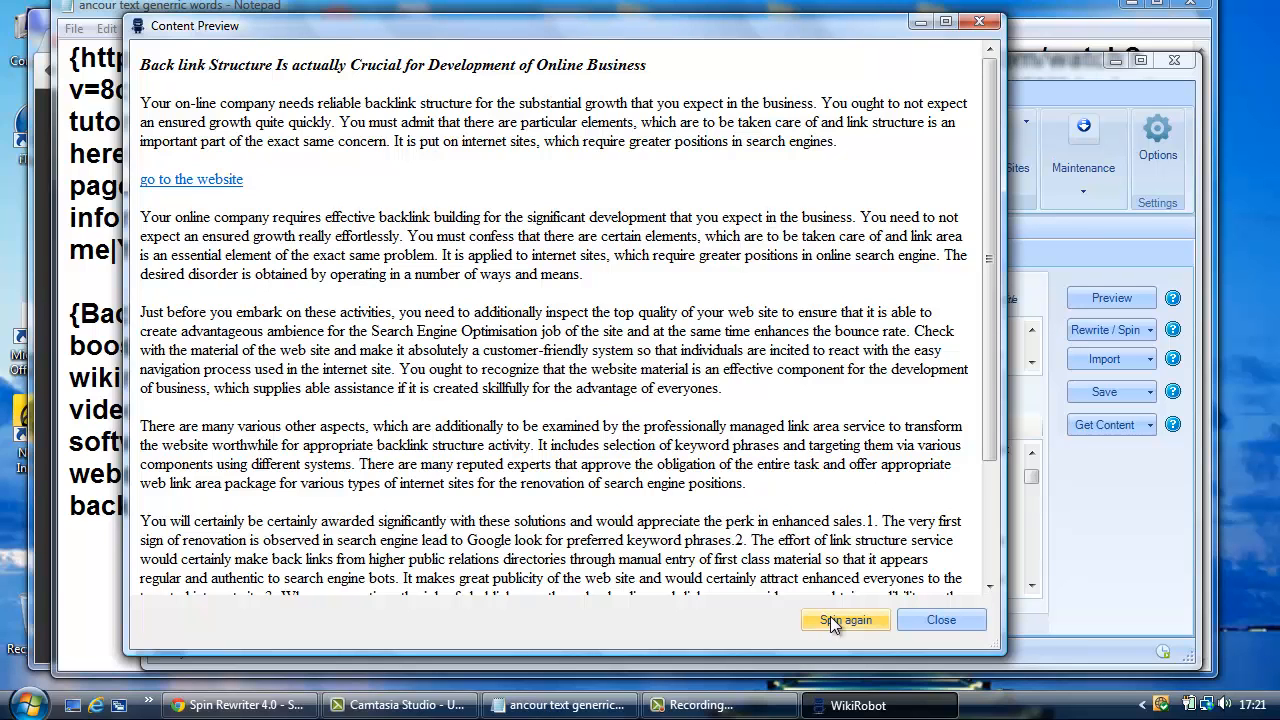
left_click(830, 618)
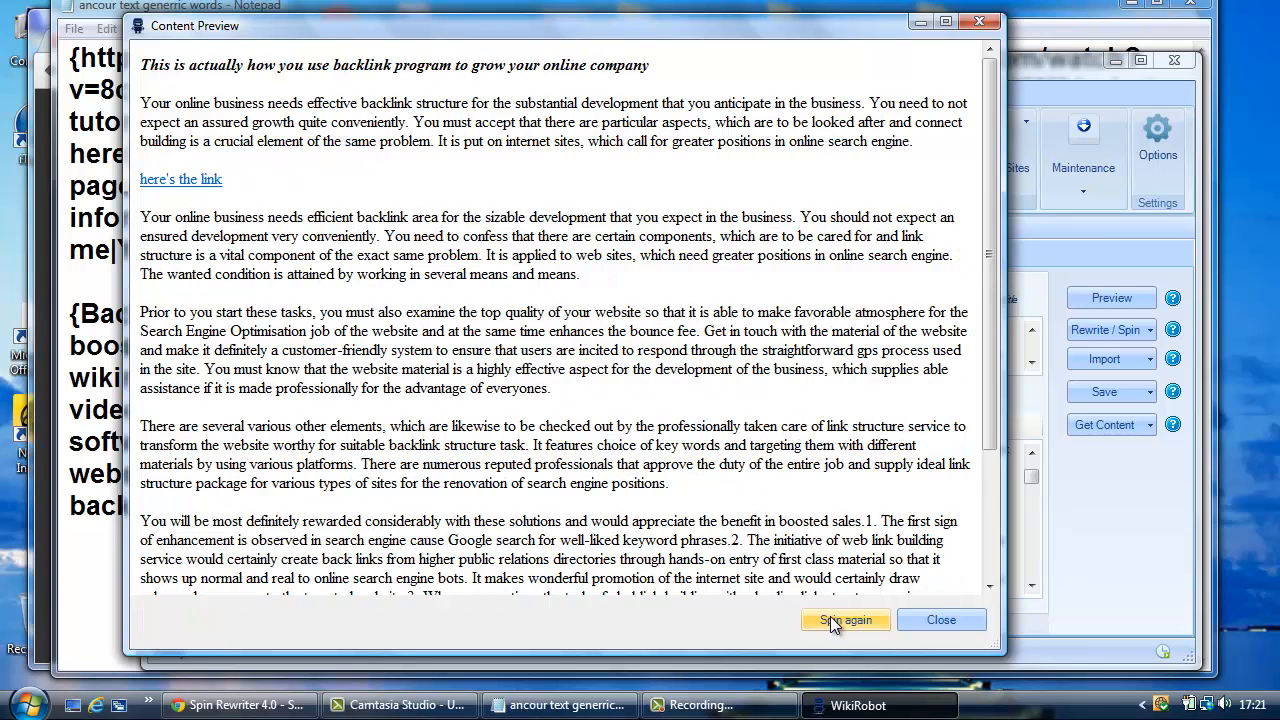
left_click(922, 619)
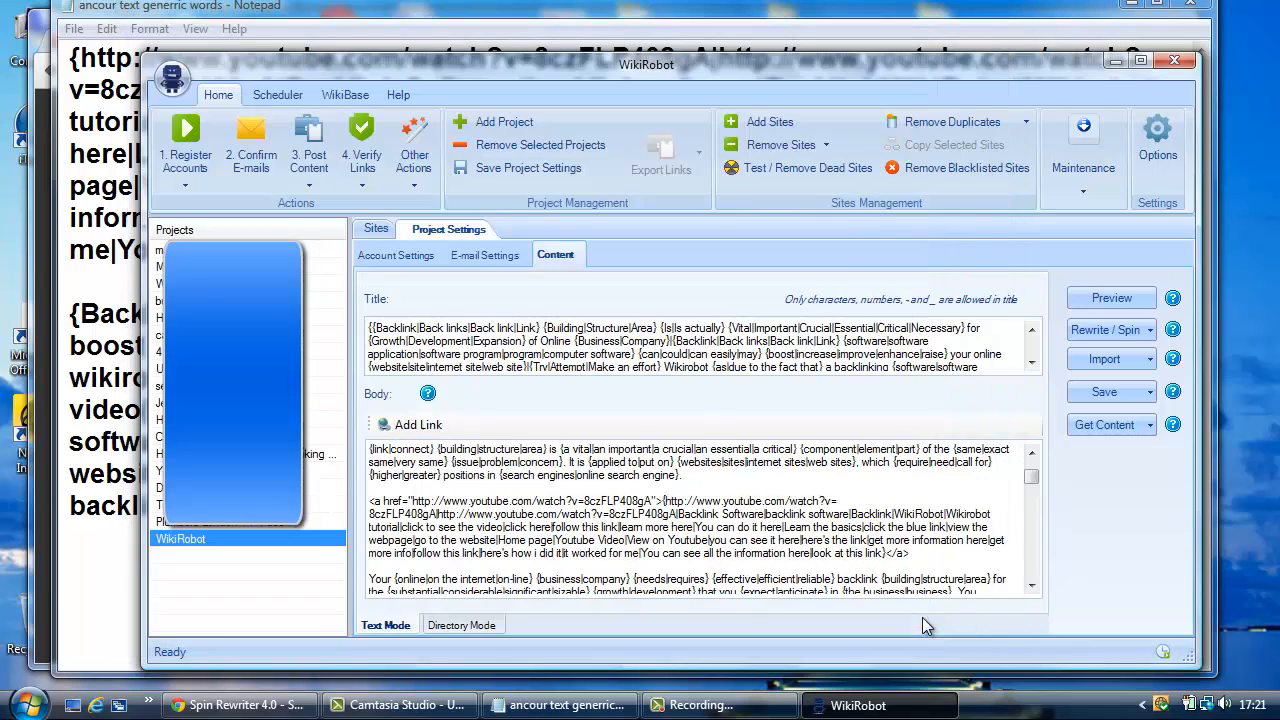
Save the project settings and start account registration on the project's sites with "Automatically Determine Registrable Sites".
left_click(492, 166)
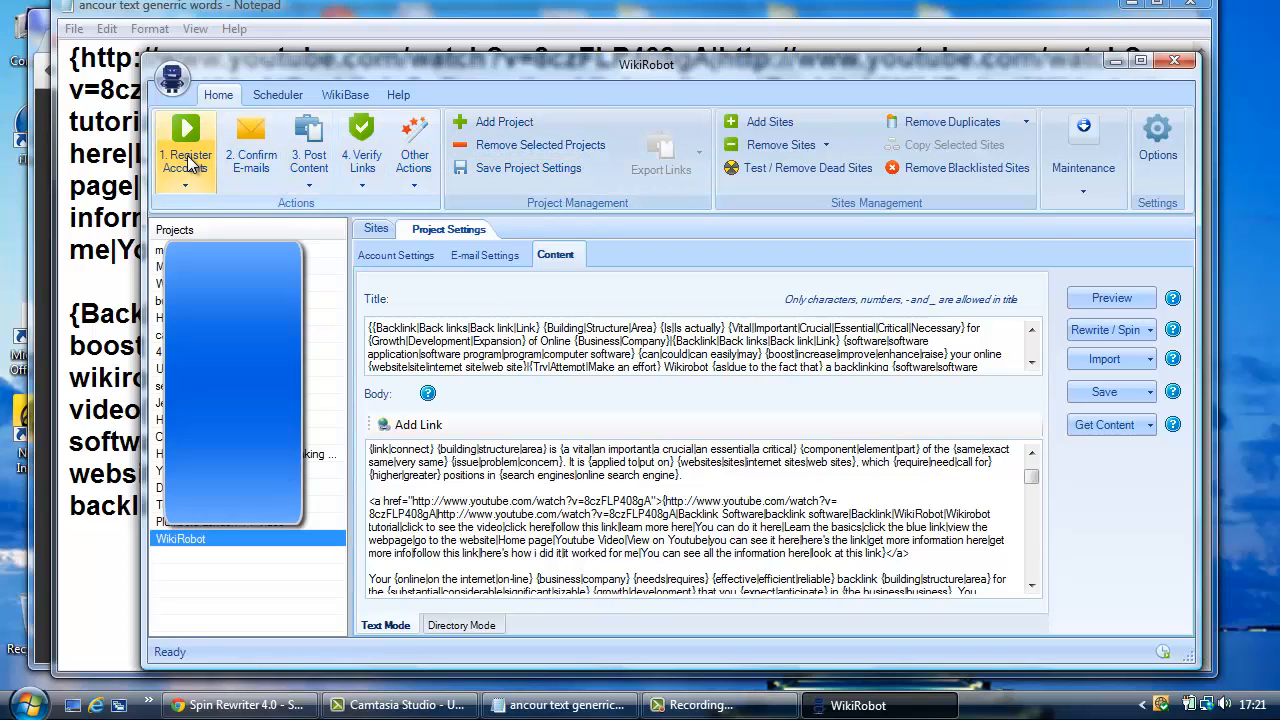
left_click(374, 231)
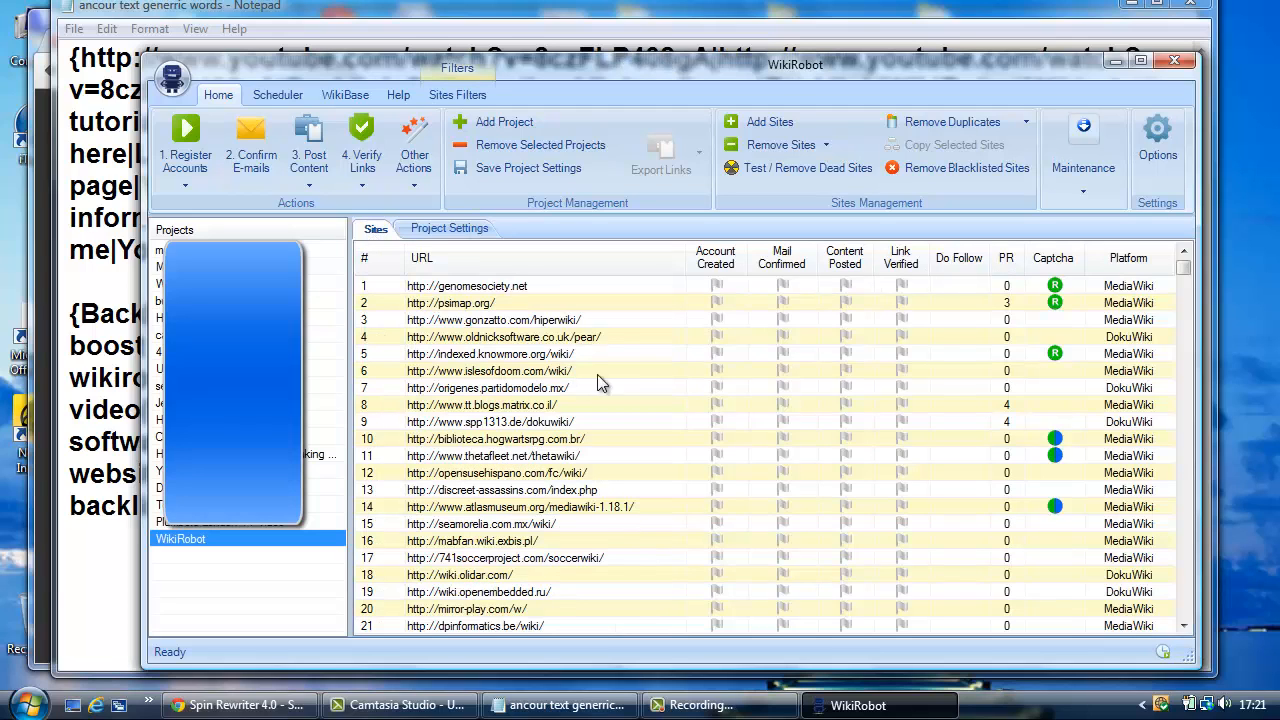
left_click(180, 160)
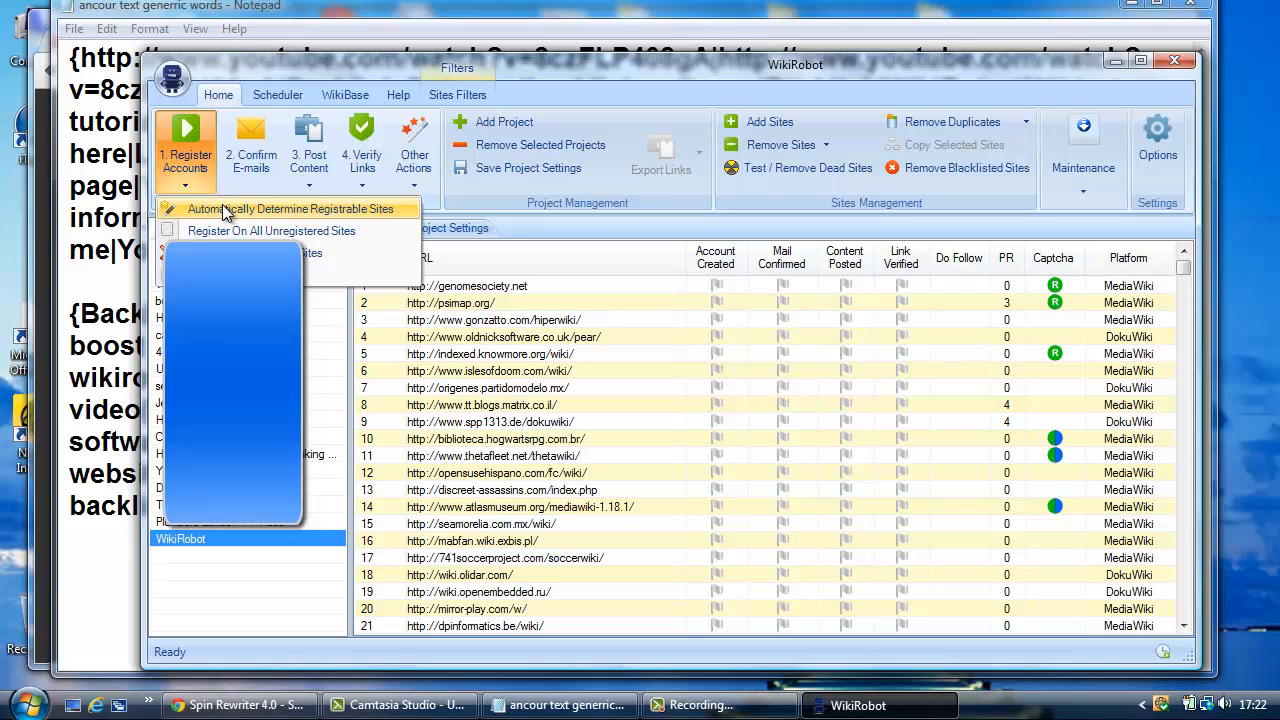
left_click(321, 209)
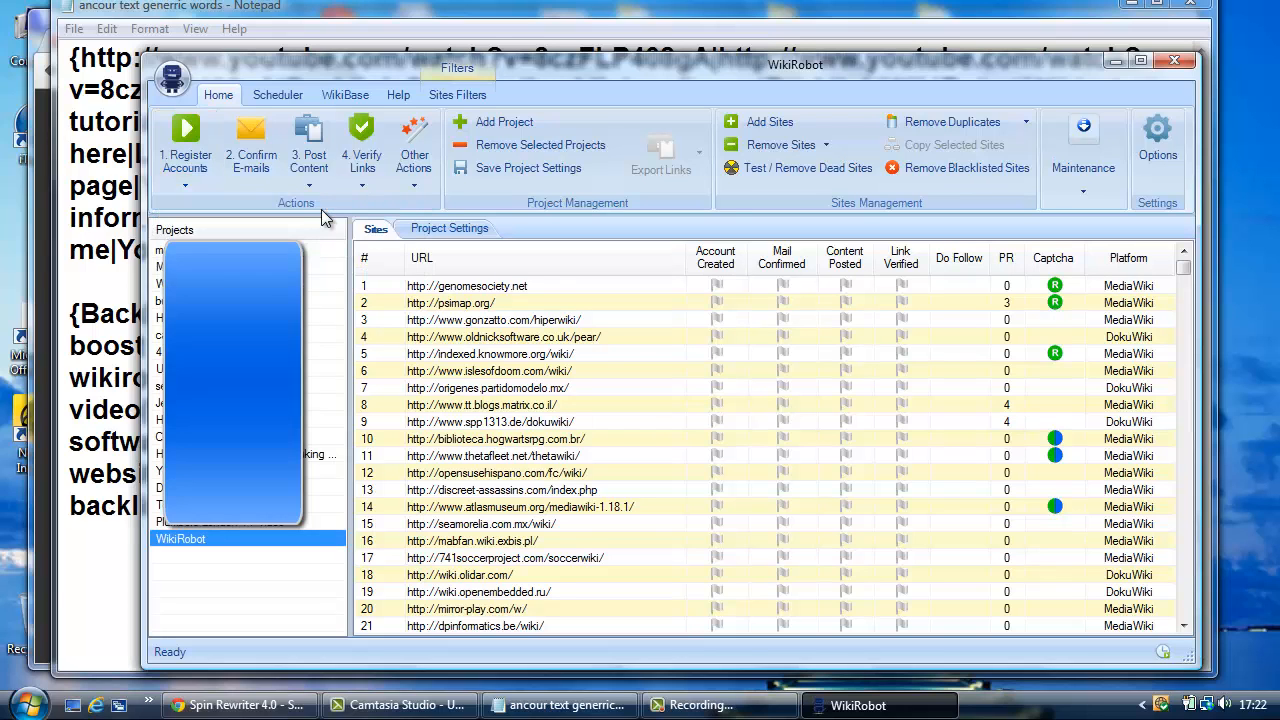